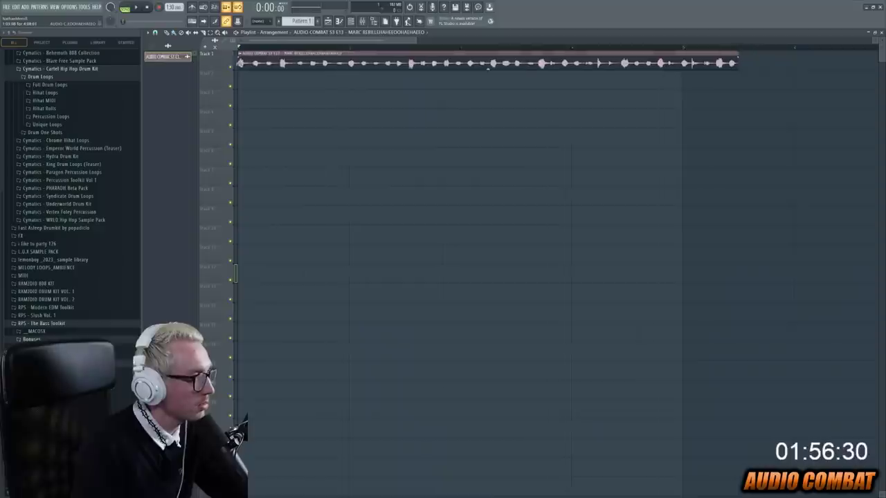
Step: Move the second section of the sliced vocal further along the timeline on Track 1 and play back the result
key("space")
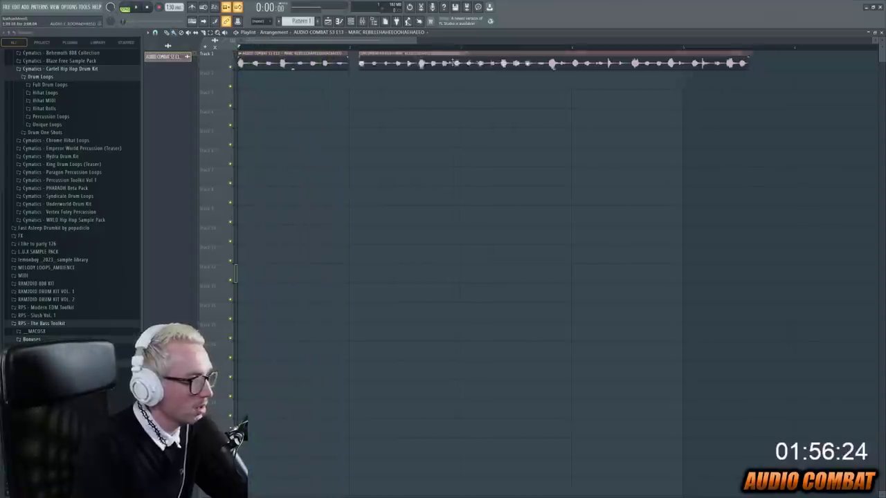
left_click_drag(453, 63, 798, 63)
key("space")
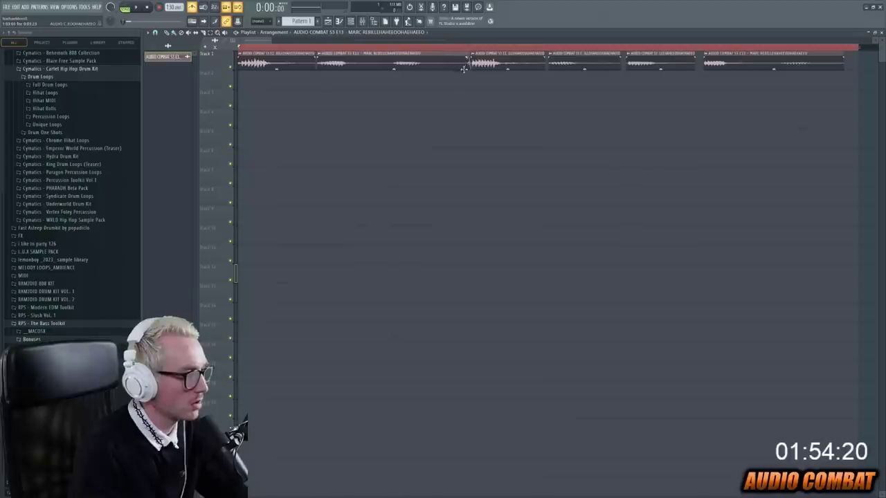
Step: Move the second vocal chop from Track 1 down to Track 2 and listen to the arrangement
left_click_drag(463, 69, 462, 76)
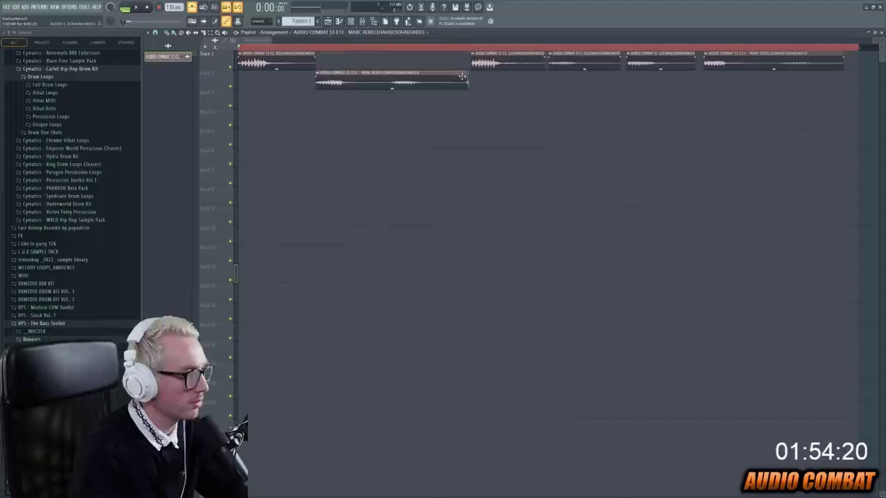
key("space")
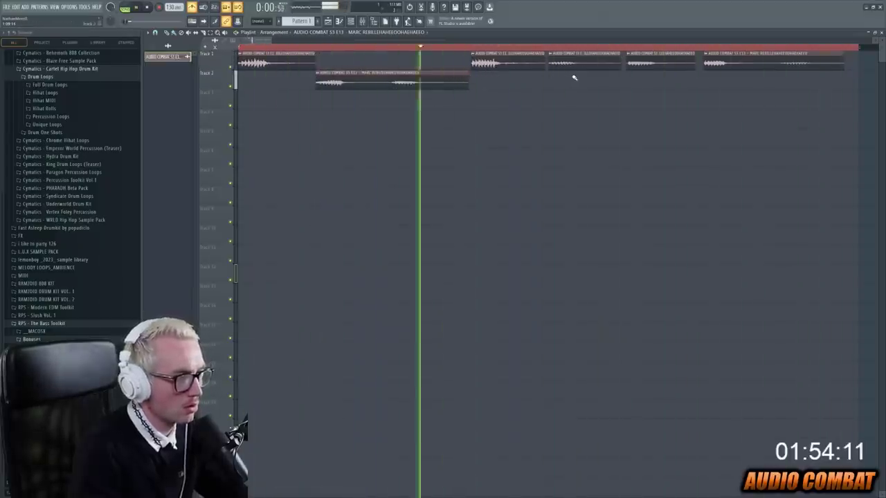
key("F9")
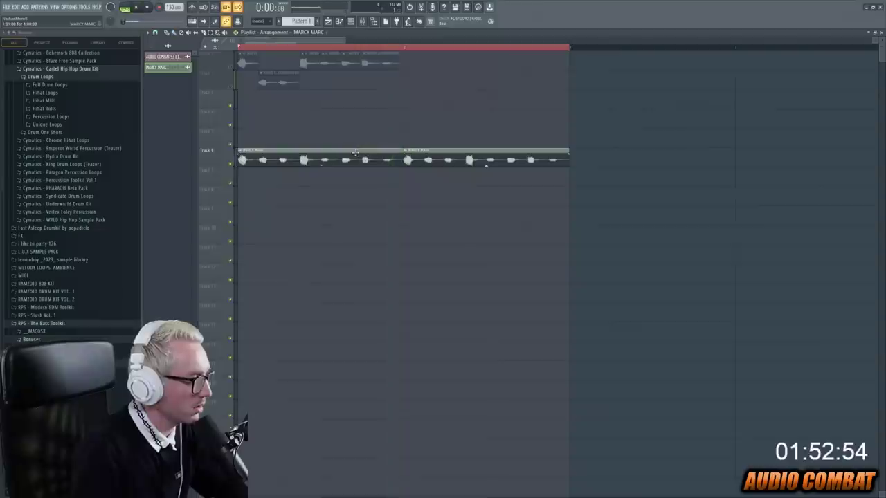
Step: Set the MARCY MARC sample's time-stretching mode to Auto and adjust its pitch, auditioning the clip between changes
double_click(310, 153)
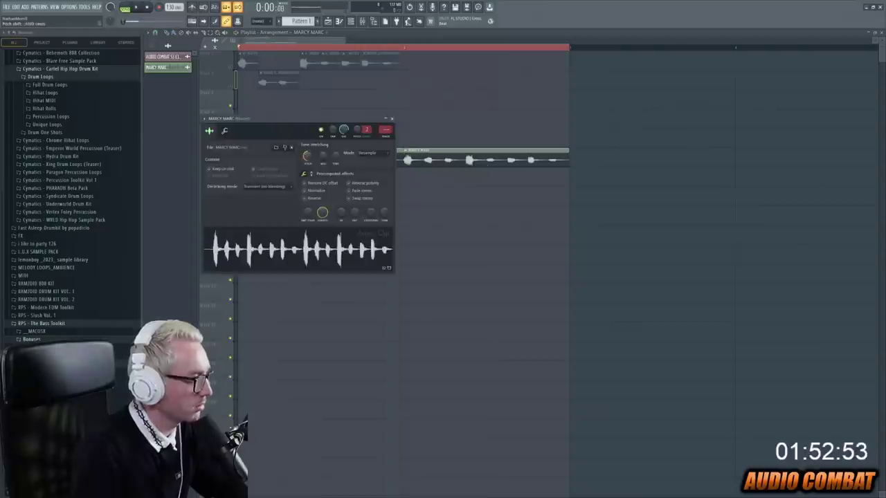
key("Escape")
key("space")
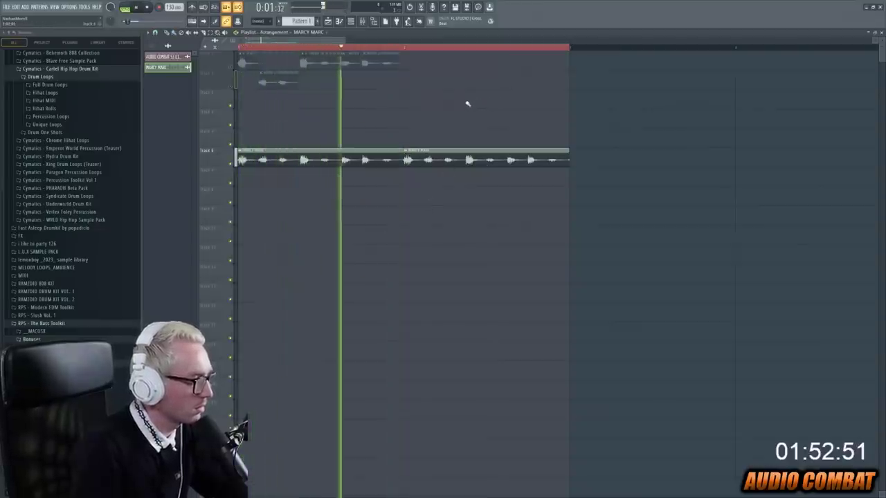
double_click(311, 153)
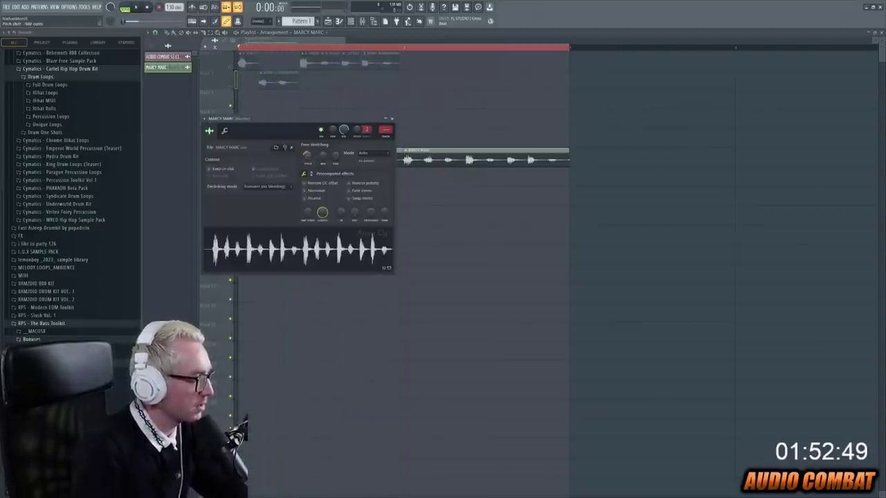
key("Escape")
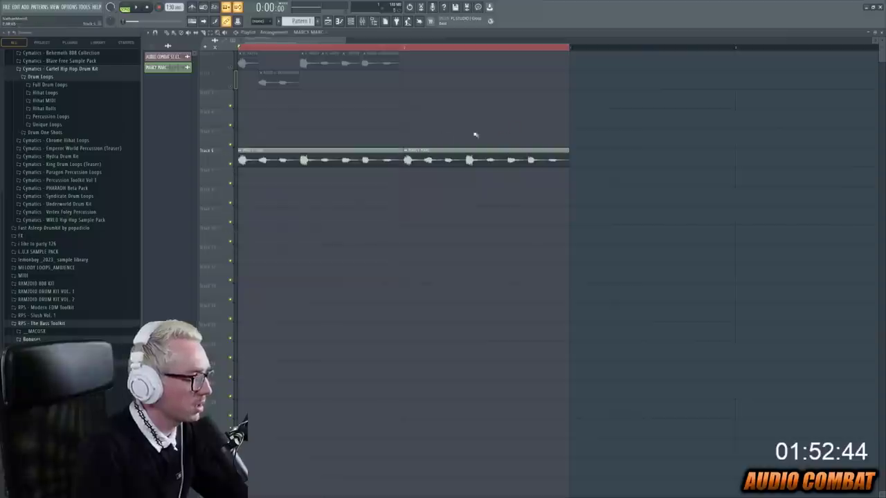
Step: Load Auto-Key on the master mixer track, detect the vocal's key, and close the open plugin and mixer windows
key("F6")
right_click(205, 49)
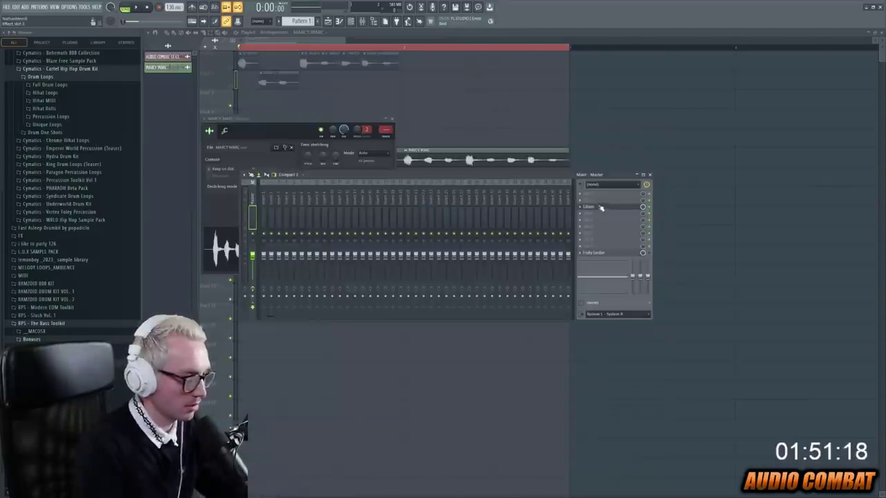
left_click(601, 207)
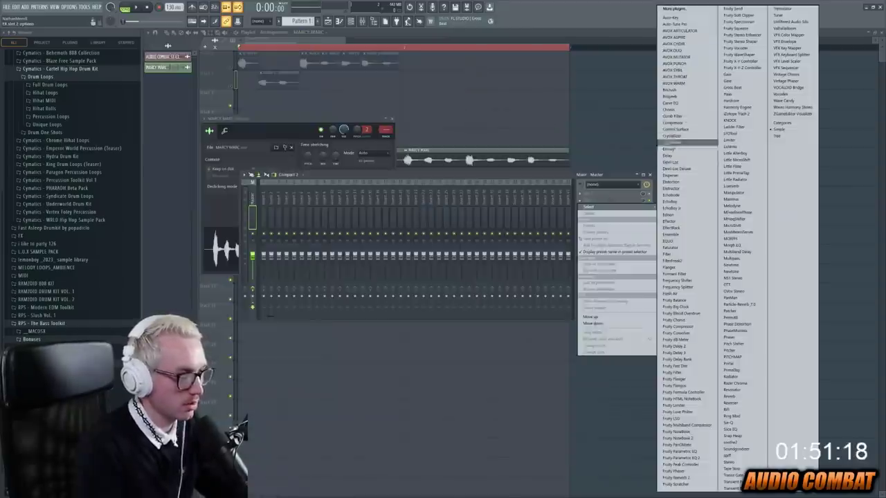
left_click(692, 18)
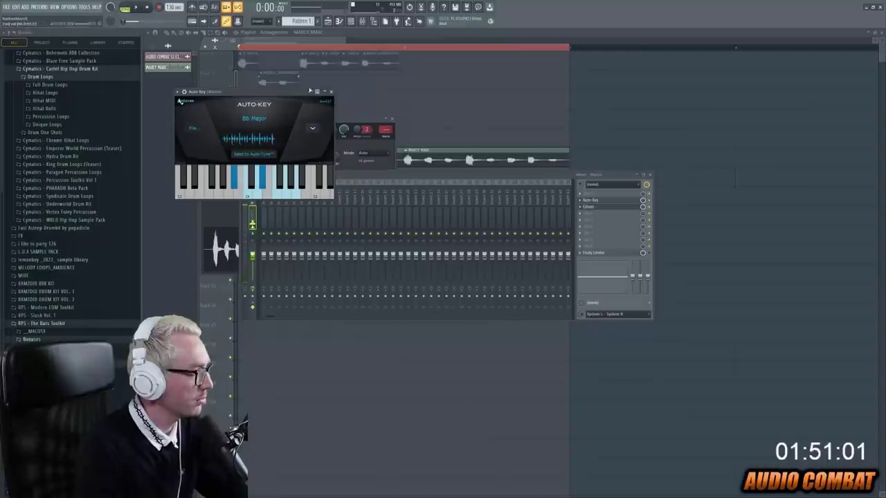
key("F12")
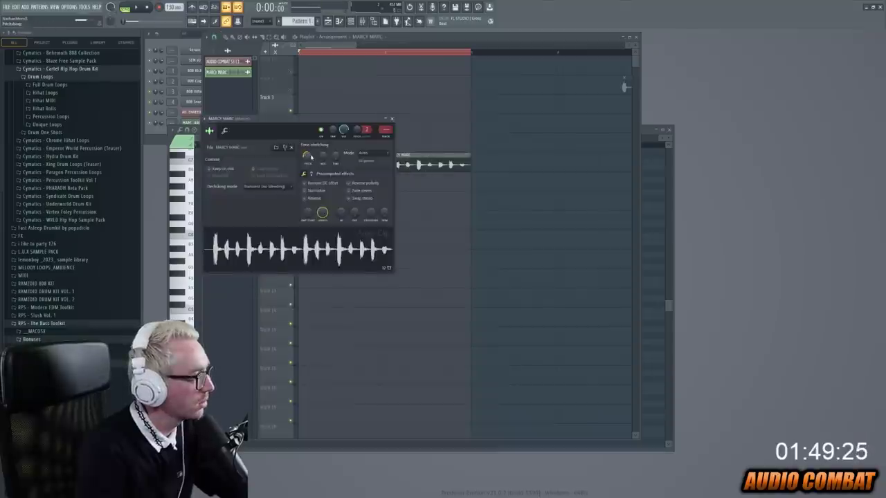
Step: Audition the vocal again and readjust the MARCY MARC clip's pitch in its channel settings
key("space")
key("Escape")
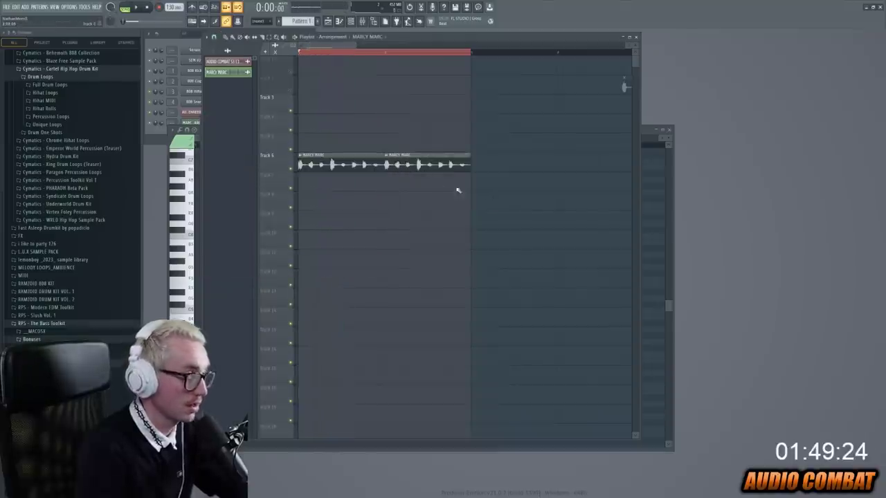
double_click(348, 158)
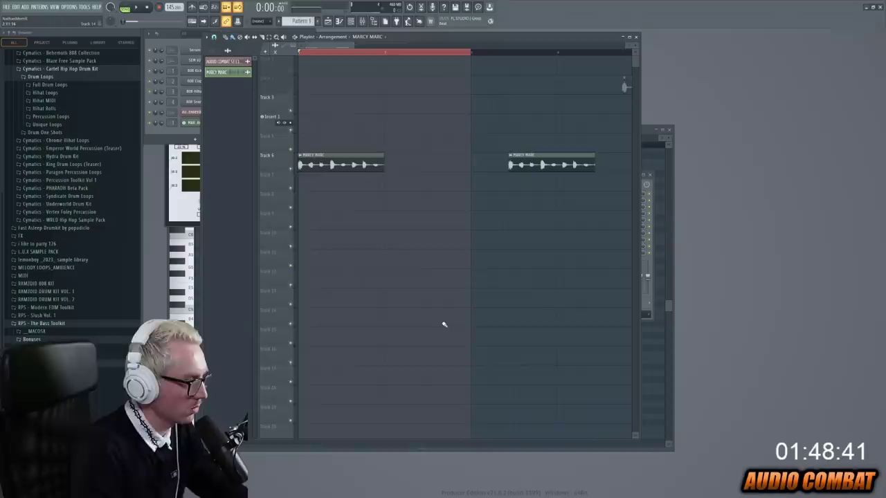
Step: Place a second MARCY MARC clip directly after the first one on Track 6 during playback
key("space")
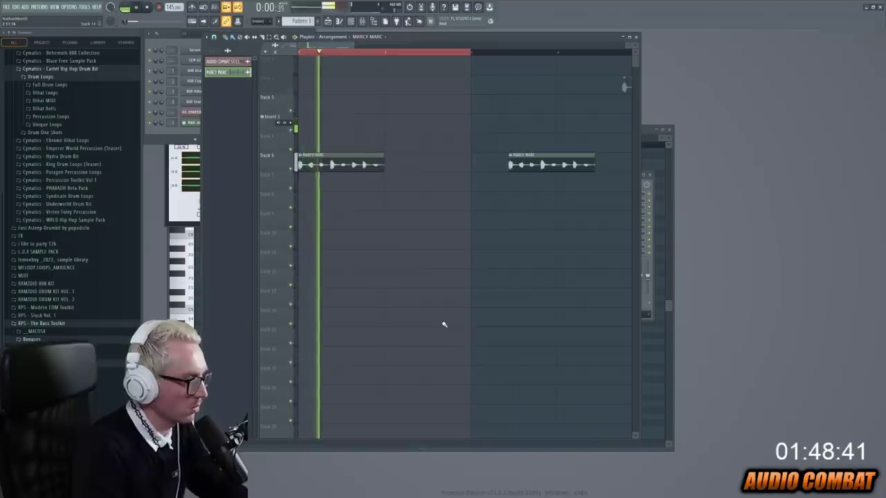
left_click(415, 164)
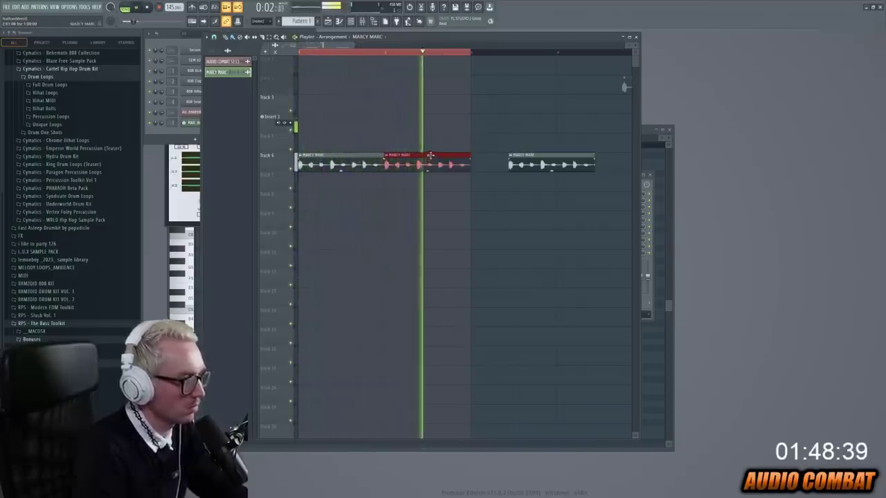
key("space")
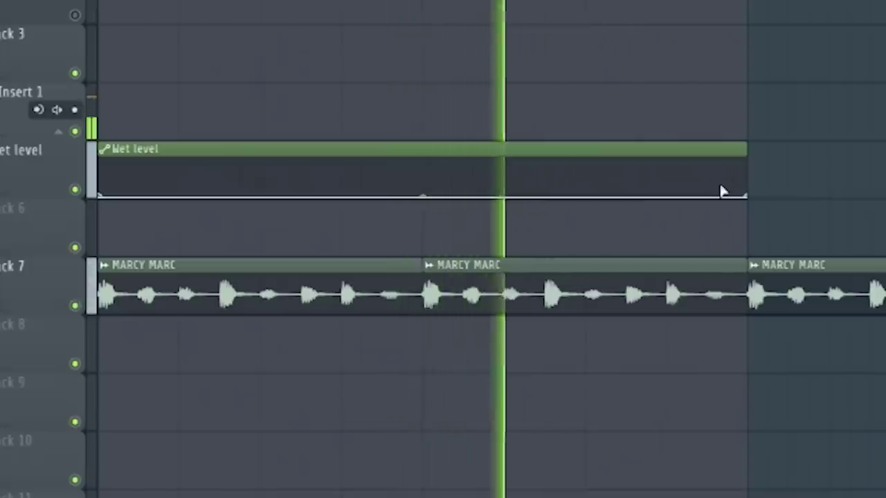
Step: Raise the end point of the Wet level automation clip and duplicate all playlist clips along the timeline
left_click_drag(740, 196, 745, 160)
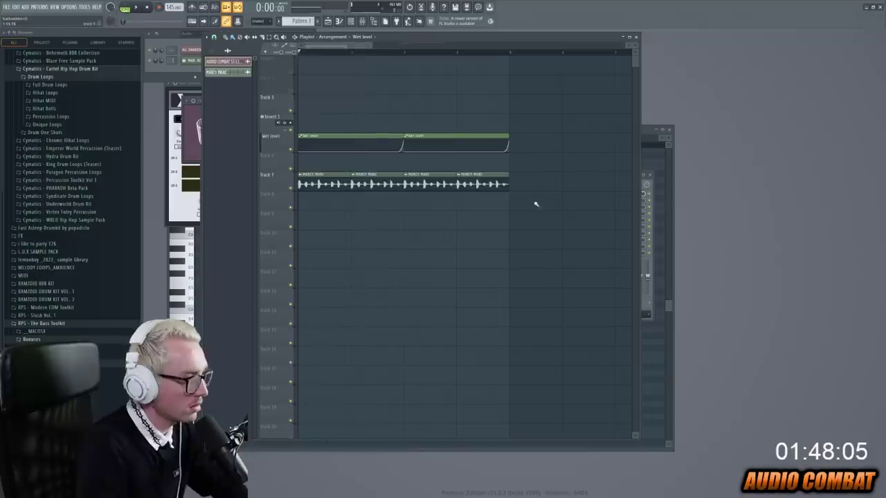
key("ctrl+a")
key("ctrl+b")
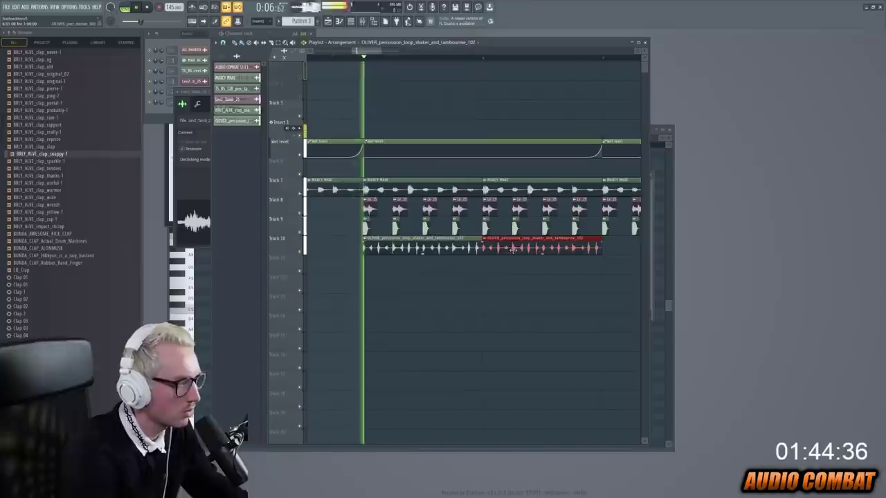
Step: Make the MARCY MARC clip starting at bar 9 on Track 7 unique
scroll(470, 249, "right", 3)
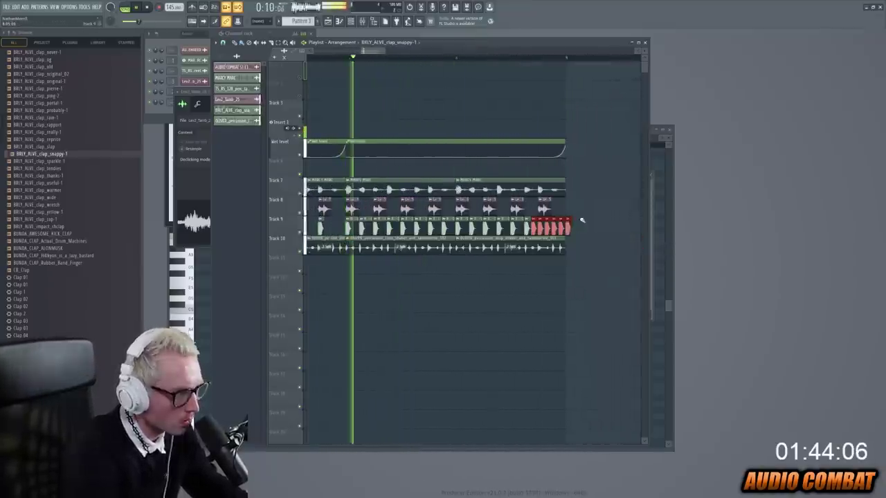
left_click(423, 67)
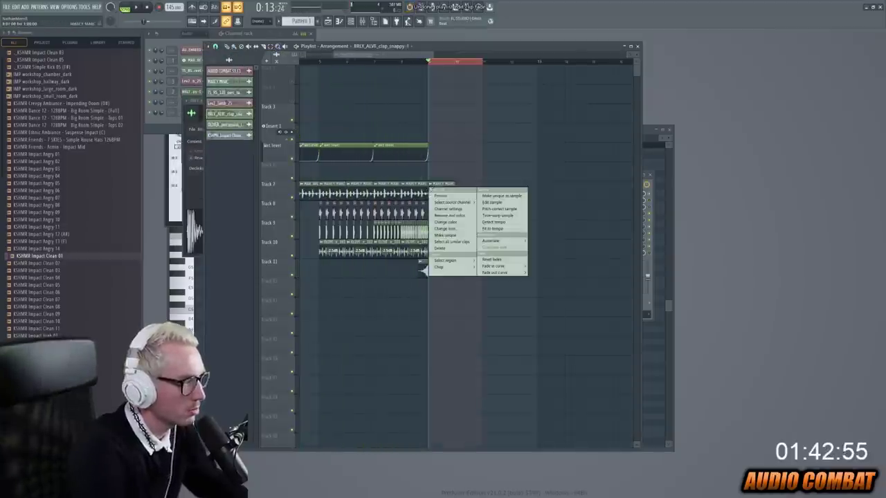
left_click(475, 195)
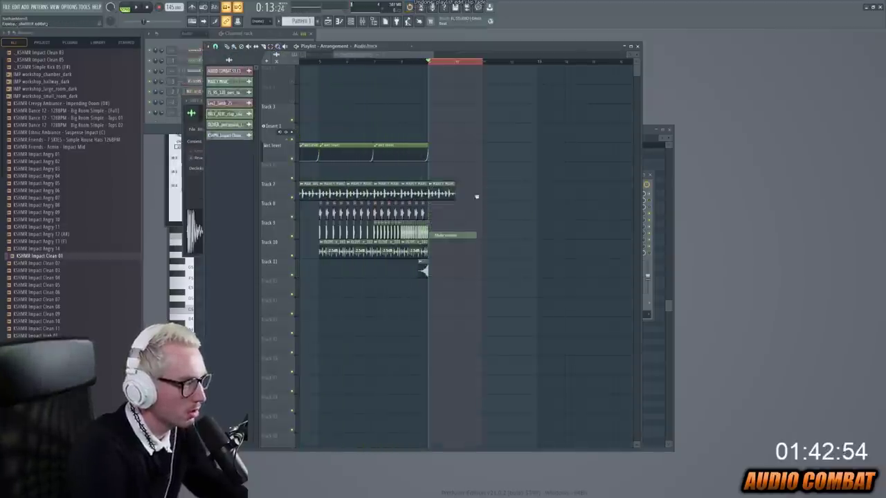
Step: Add OTT at 35% depth, Fruity Parametric EQ 2 and Fruity Reeverb 2 to the MARCY MARC #2 mixer track and audition it
left_click(286, 213)
left_click(311, 200)
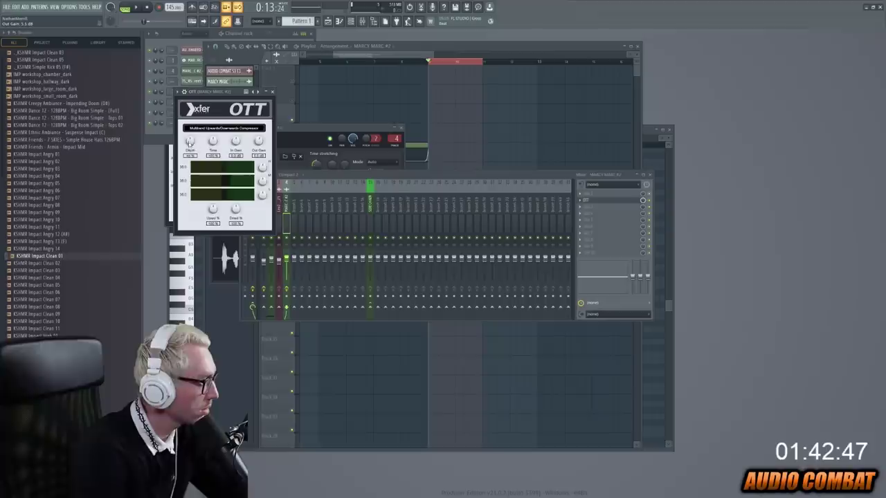
left_click(602, 206)
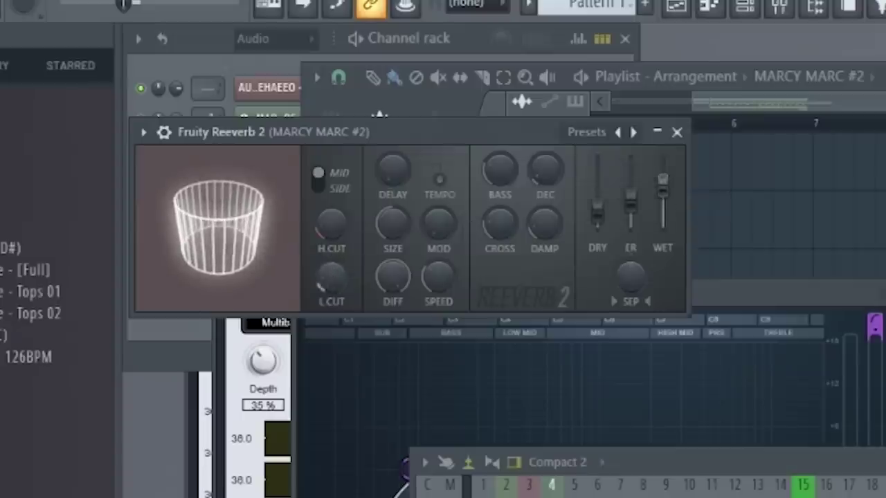
key("space")
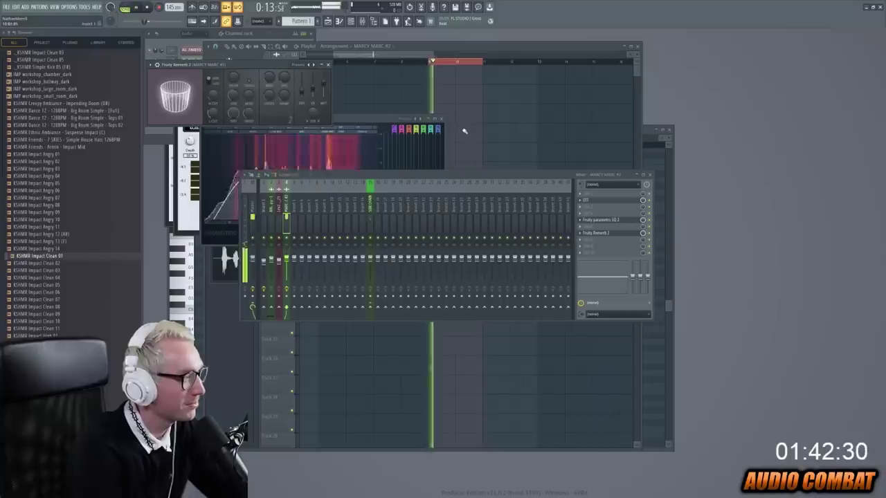
Step: Create an automation clip for Fruity Reeverb 2's mix level and make the last vocal clip on Track 7 unique
right_click(642, 234)
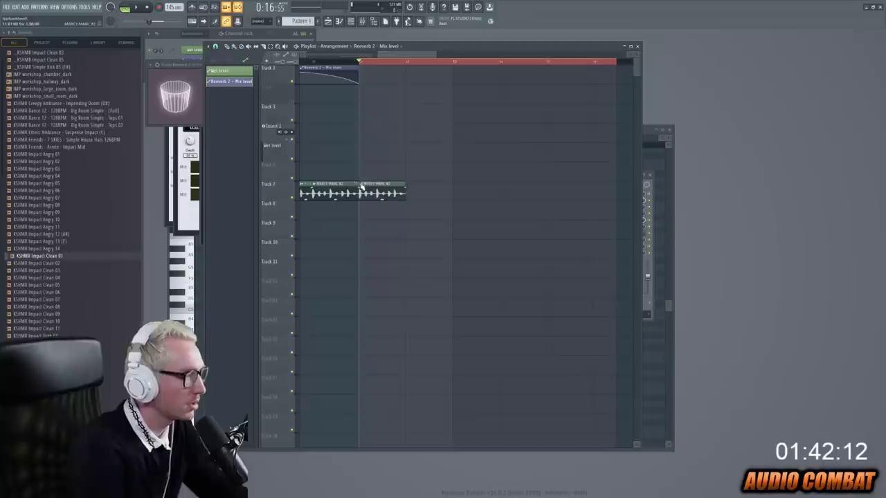
left_click(362, 188)
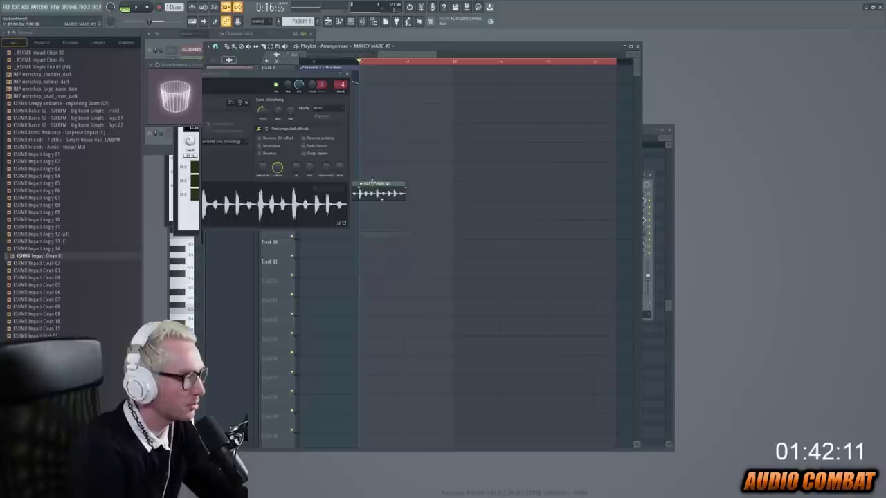
Step: Replace KNOCK with LFOTool on the MARCY MARC #2 mixer track and pull the falling part of its curve down
left_click(388, 94)
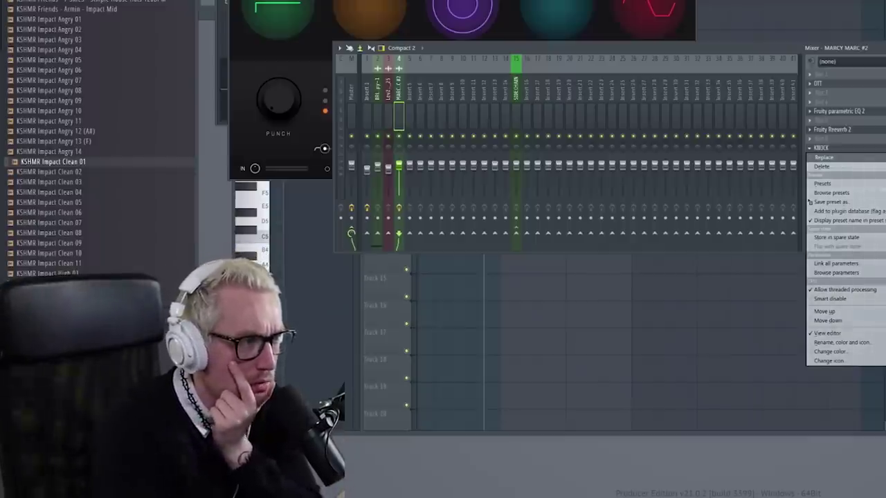
left_click(883, 157)
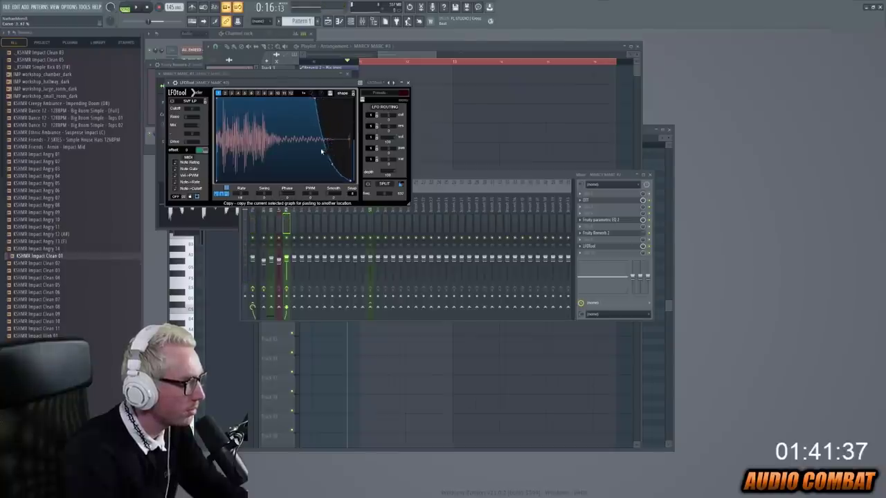
left_click_drag(322, 151, 333, 176)
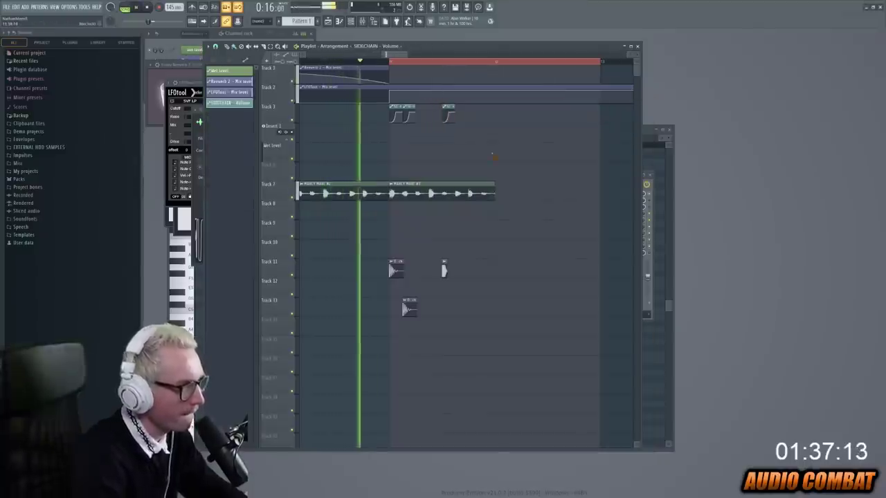
Step: Copy the Track 13 kick to just after the second Track 11 hit and play back the pattern
left_click_drag(408, 308, 461, 308)
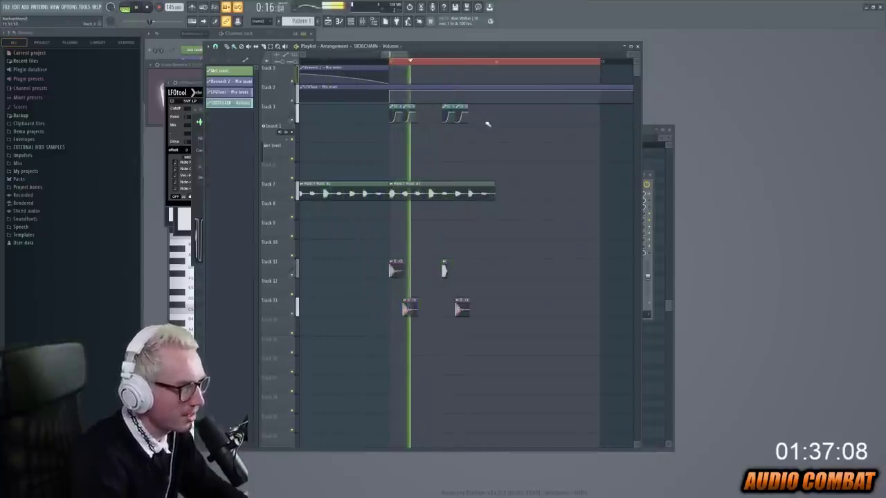
key("space")
key("space")
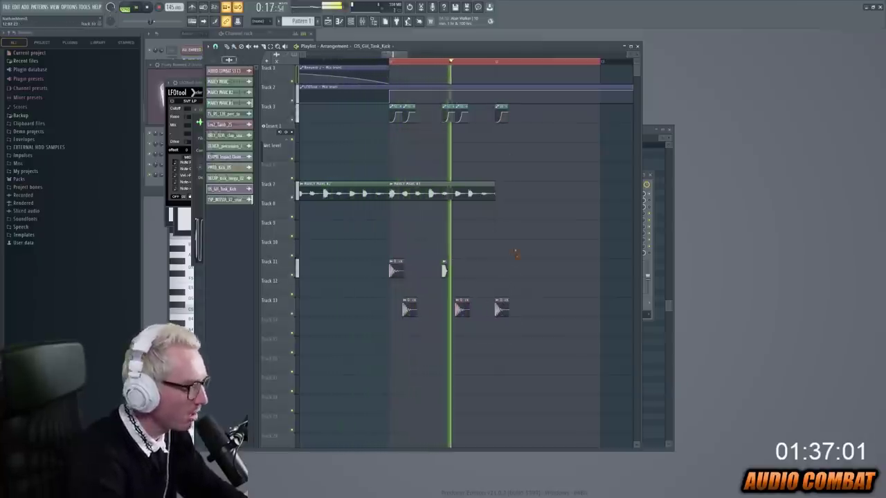
Step: Add another vocal clip at the end of Track 7 to fill the looped section, and play it back
left_click(558, 194)
key("space")
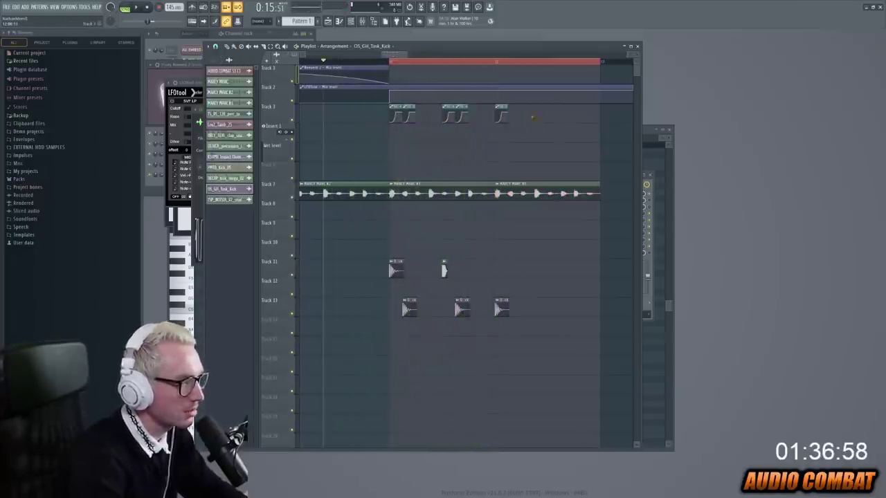
key("space")
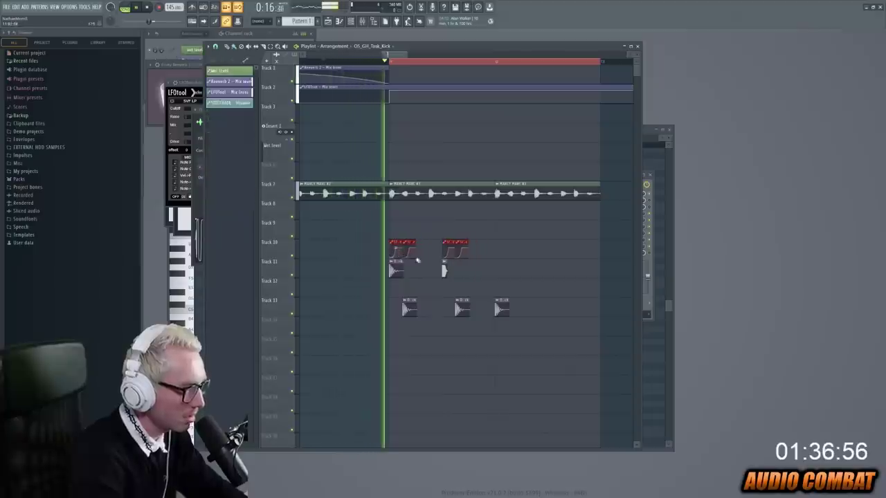
Step: Duplicate the drop's kick, percussion and sidechain clips into the following bars and rearrange the last Track 13 kicks
left_click_drag(532, 339, 374, 239)
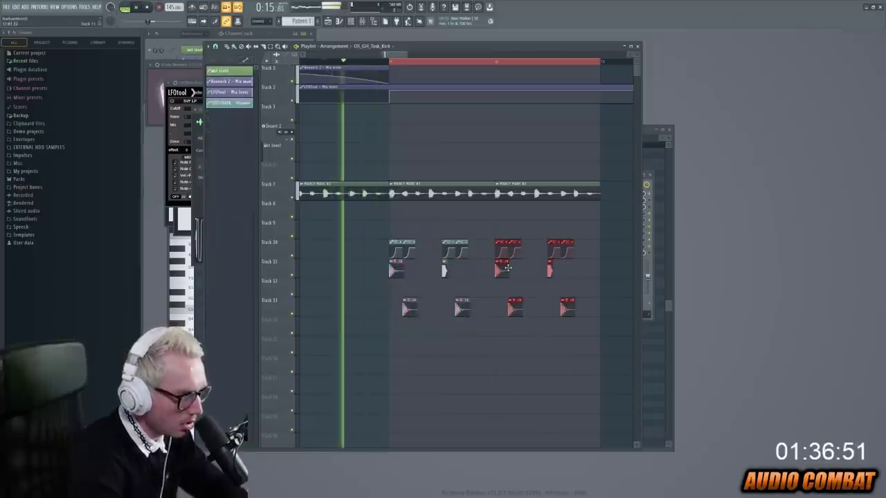
key("ctrl+d")
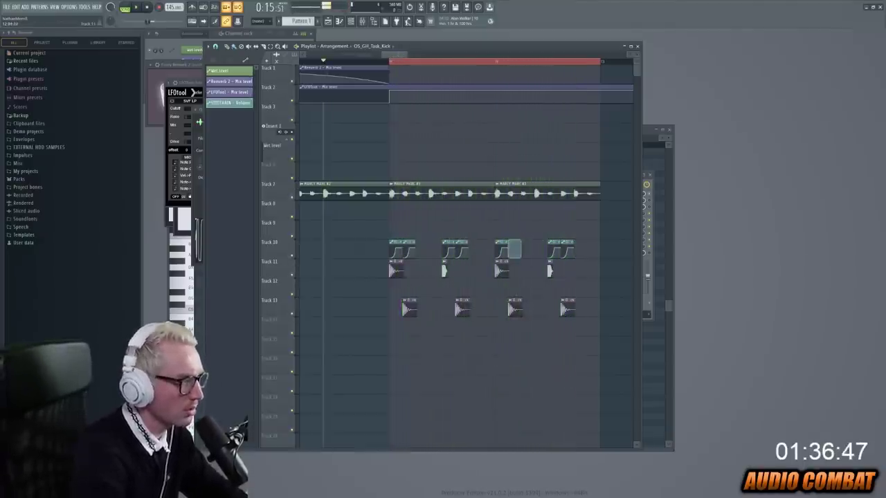
right_click(570, 308)
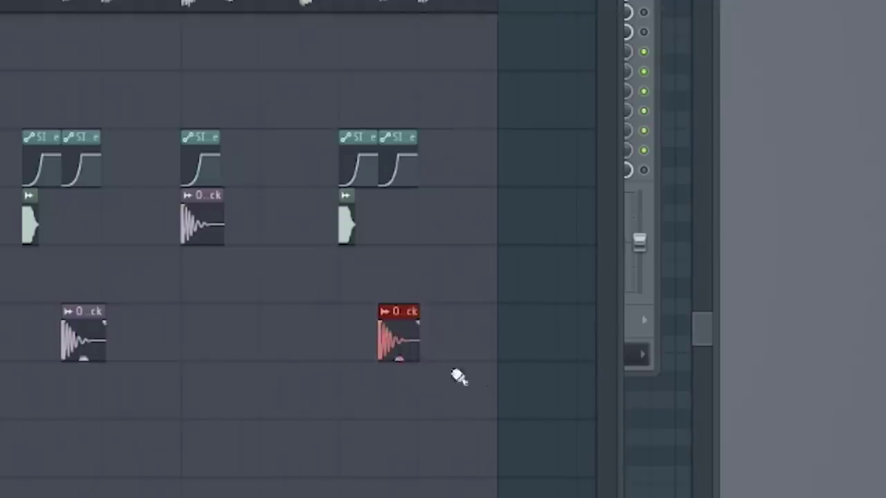
left_click_drag(420, 332, 484, 332)
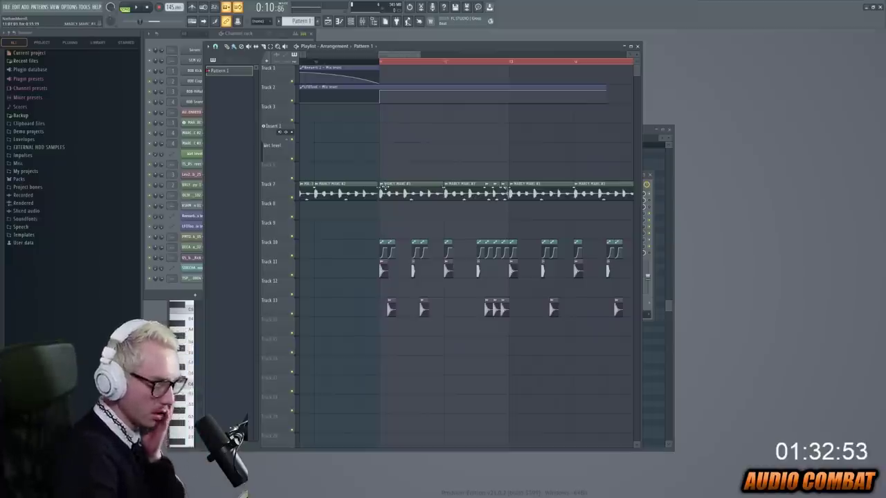
Step: Set up a new Serum channel and write a repeating D#2, E2, D#2, D2 bass line in Pattern 1
right_click(208, 50)
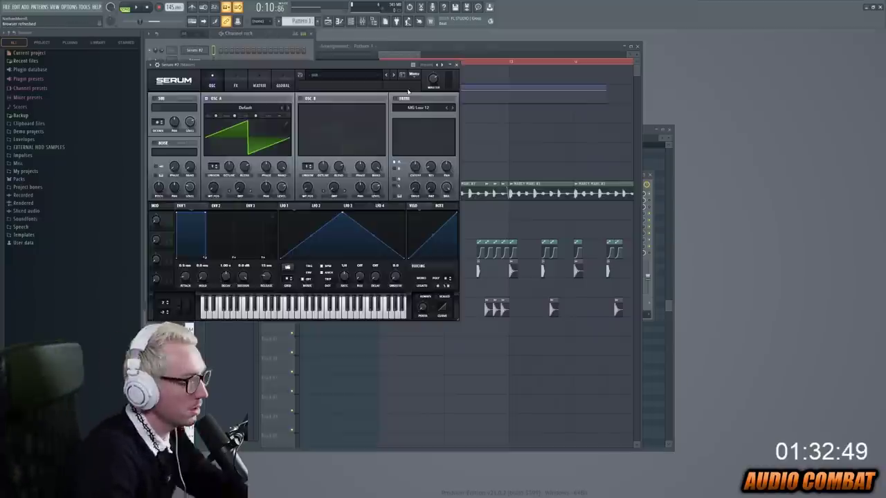
left_click(402, 75)
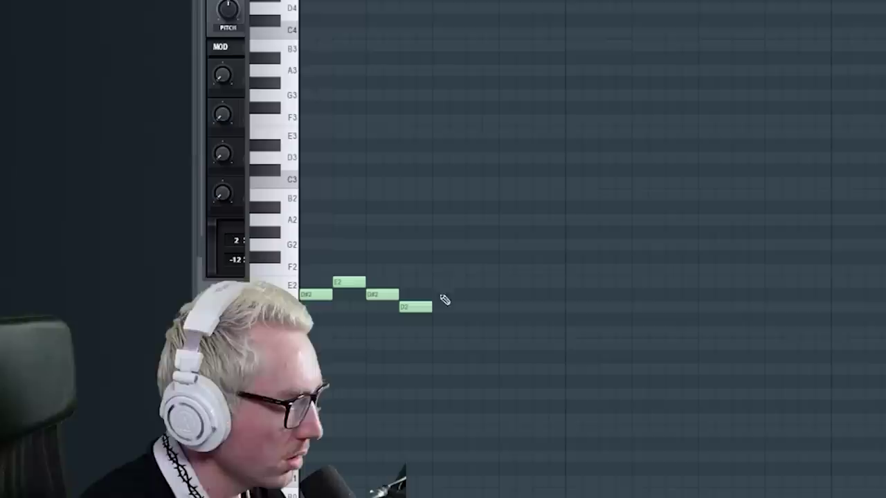
left_click(447, 295)
left_click(473, 282)
left_click(542, 309)
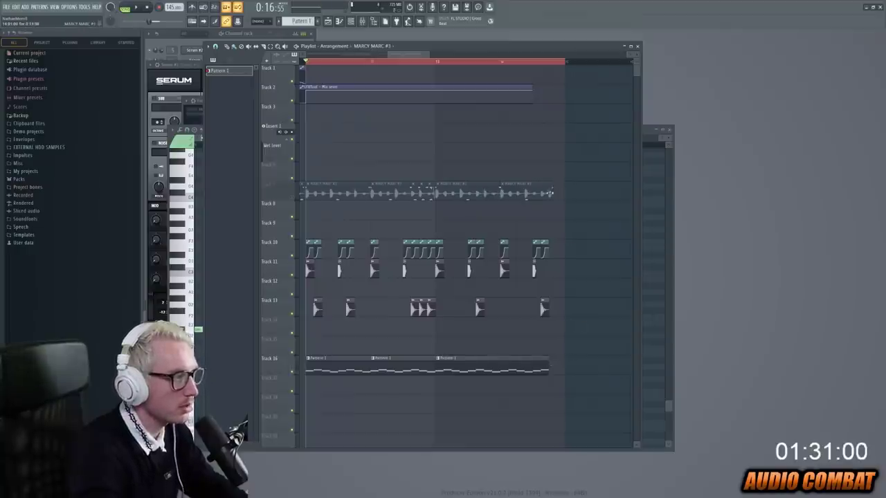
Step: Open LFOTool on the MARCY MARC #2 mixer track and adjust the point where its volume curve begins to fall
scroll(438, 134, "left", 3)
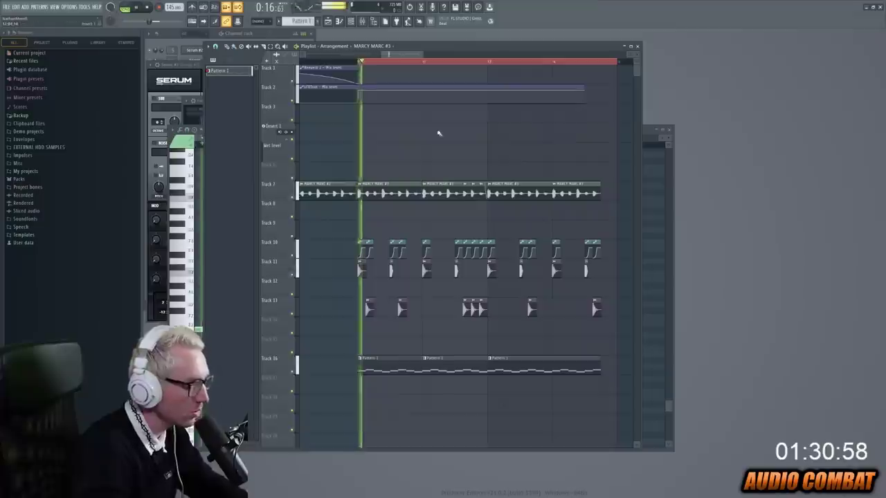
double_click(324, 189)
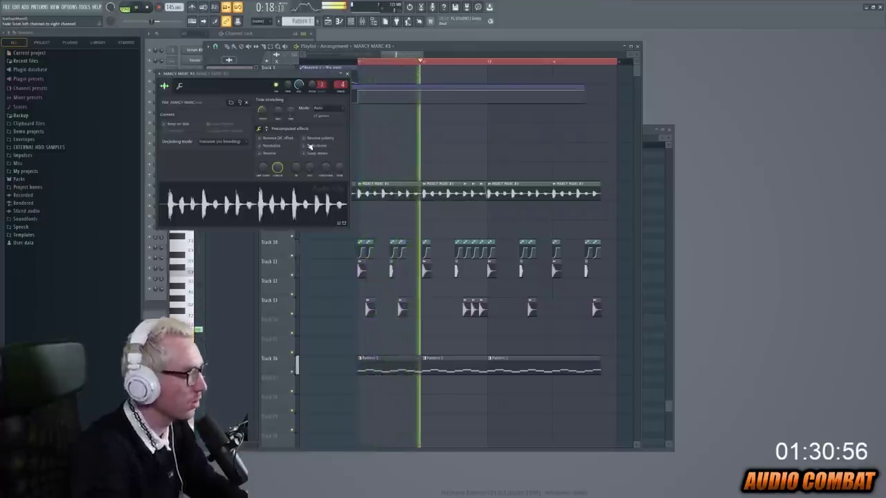
key("F9")
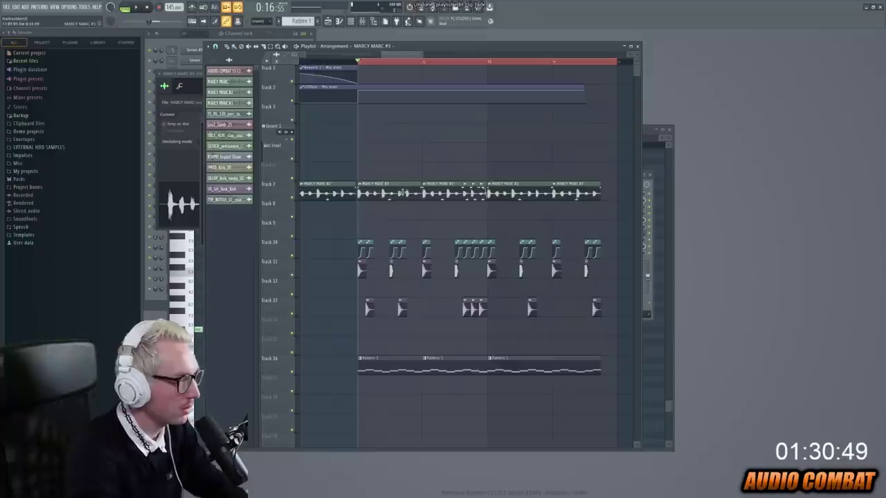
double_click(324, 189)
key("F9")
left_click(590, 246)
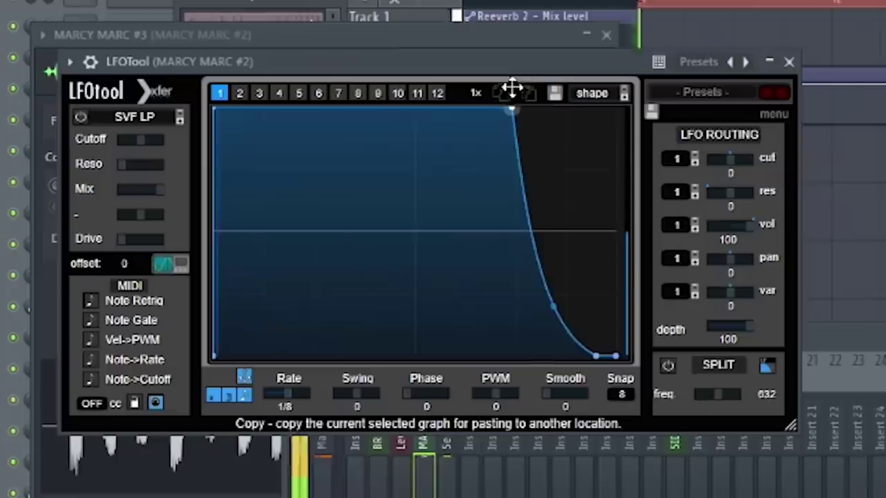
left_click_drag(309, 97, 322, 86)
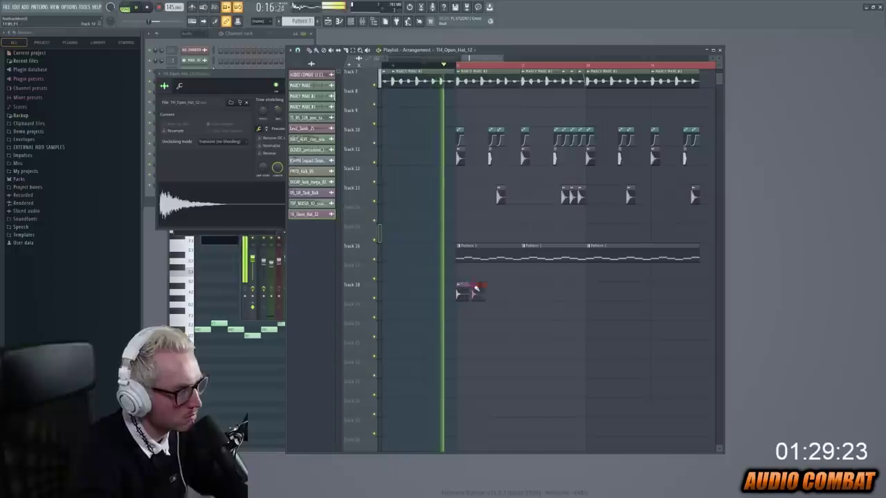
Step: Fill Track 18 with TH_Open_Hat_12 hits across the looped section and try a MARCY MARC #4 vocal layer above Track 7
mouse_move(476, 290)
left_mouse_down()
mouse_move(611, 292)
mouse_move(616, 284)
mouse_move(709, 293)
left_mouse_up()
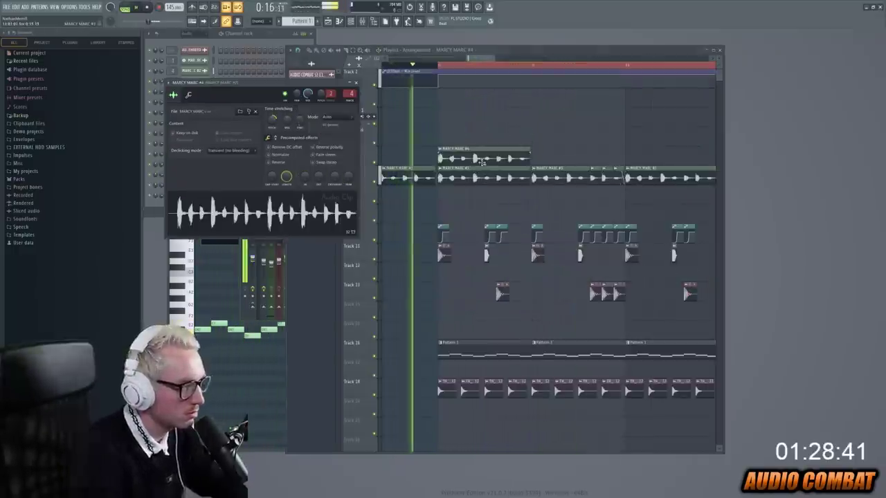
left_click(483, 160)
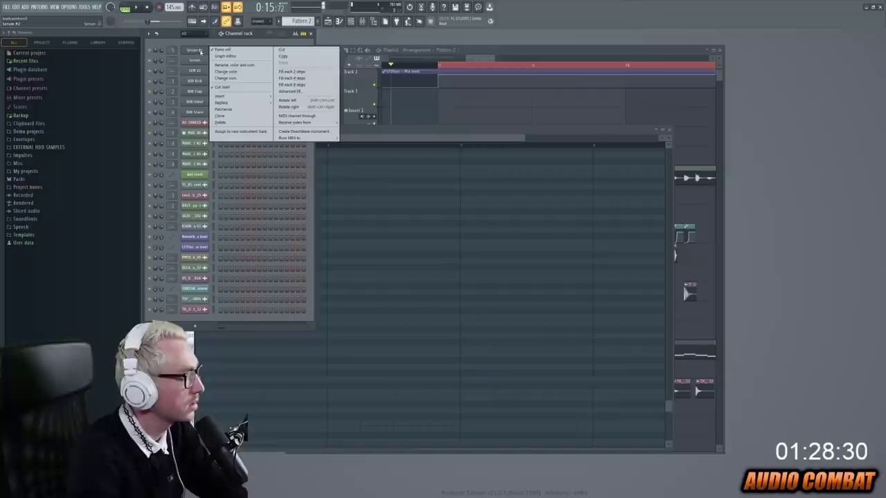
Step: Insert another Serum channel and copy the bass notes into Pattern 2 at a higher pitch
mouse_move(239, 96)
left_click(353, 26)
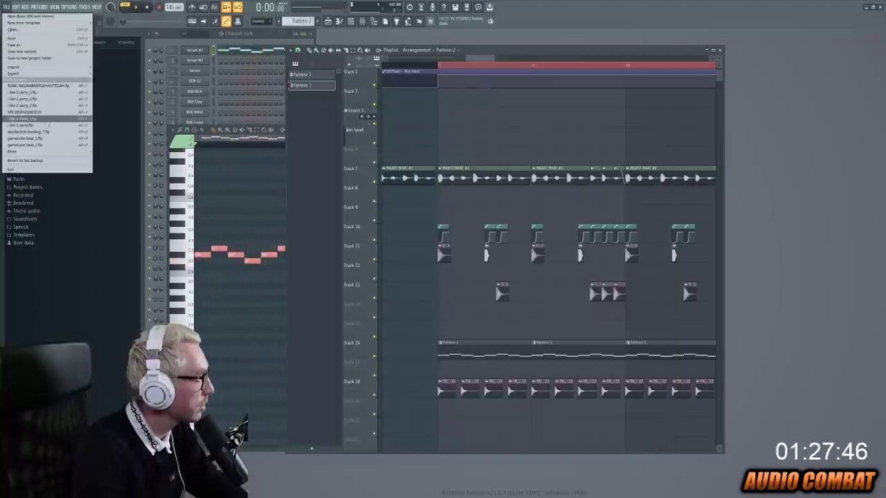
Step: Get the Serum patch from the satisfaction bootleg_7 project and load it as the satisfaction init preset for Pattern 2
left_click(51, 132)
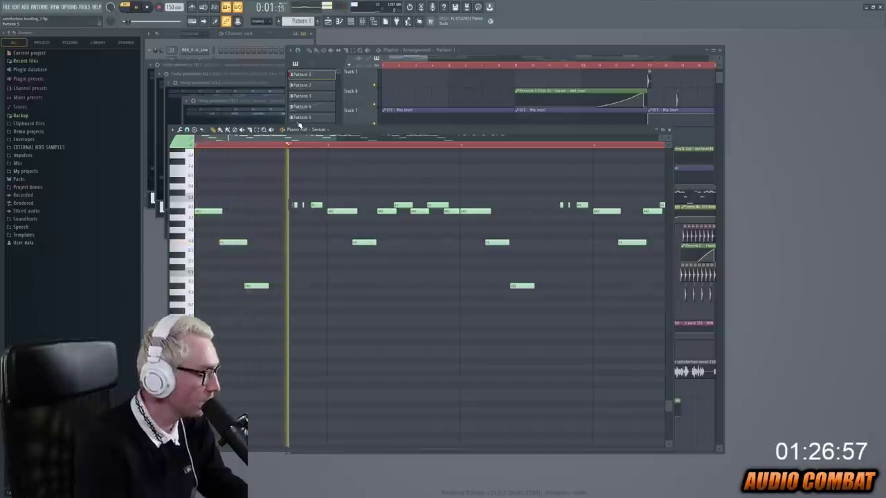
key("space")
left_click(246, 61)
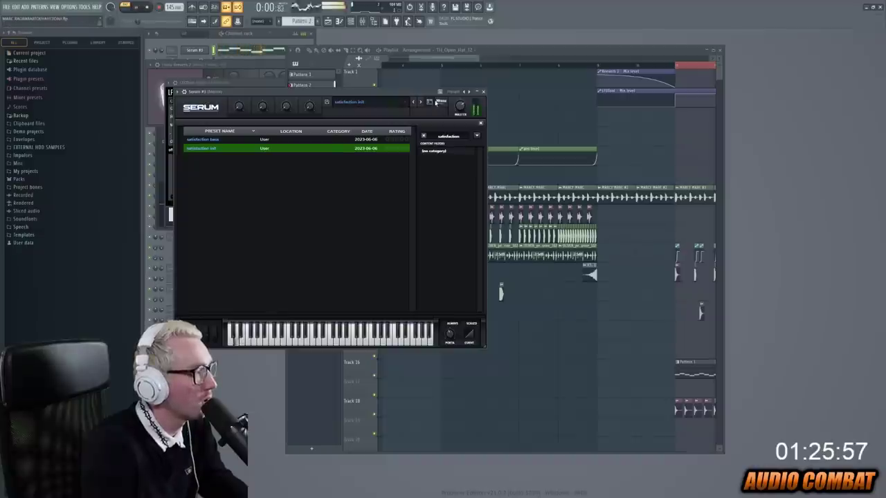
left_click(436, 102)
left_click(143, 7)
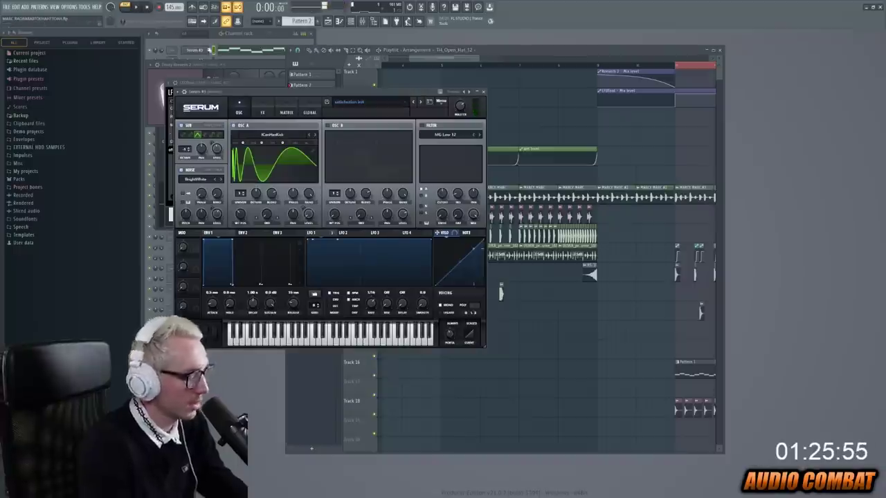
Step: Trim the end of the Pattern 2 clip on Track 17 and repeat it over the second half of the loop
key("F9")
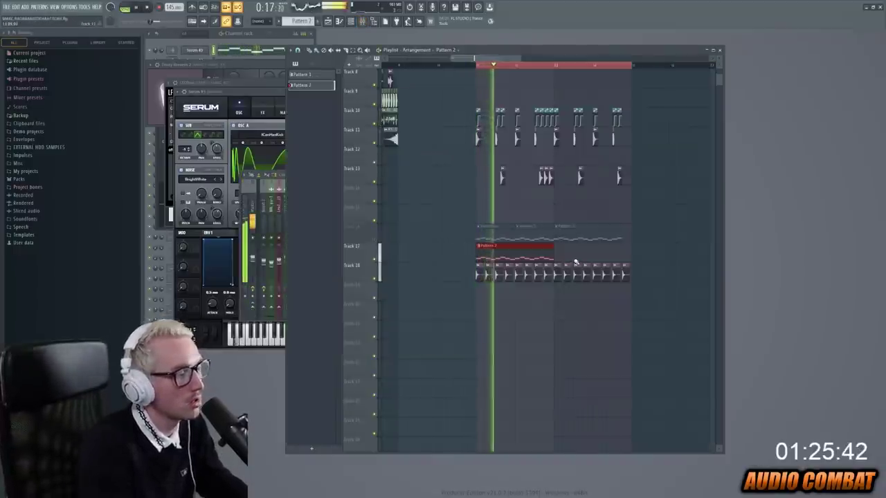
left_click_drag(554, 248, 544, 248)
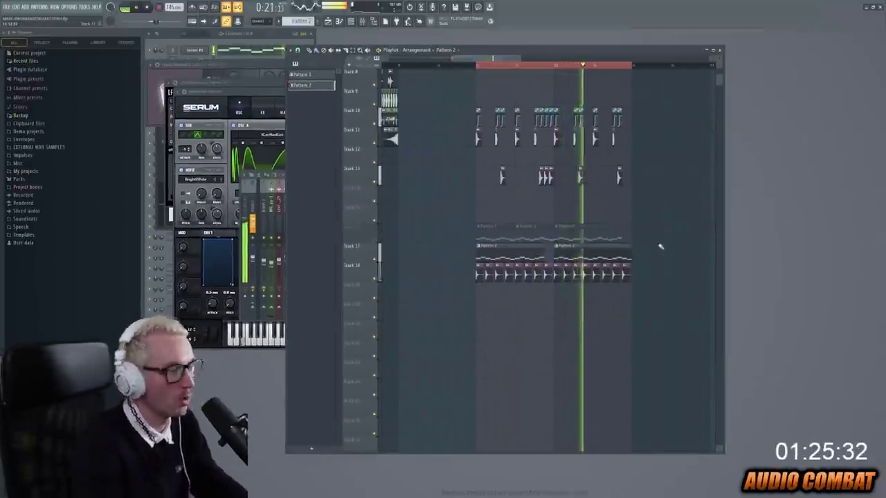
key("space")
Step: Place short slices of the L.U.X sample pack's Bass Loop 13 (140 D) on Track 20 and route them to a mixer track
left_click(193, 35)
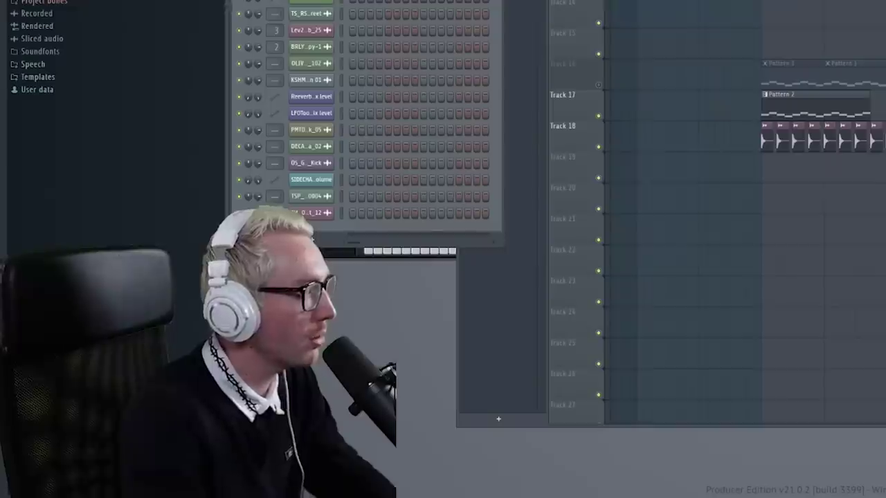
left_click(19, 178)
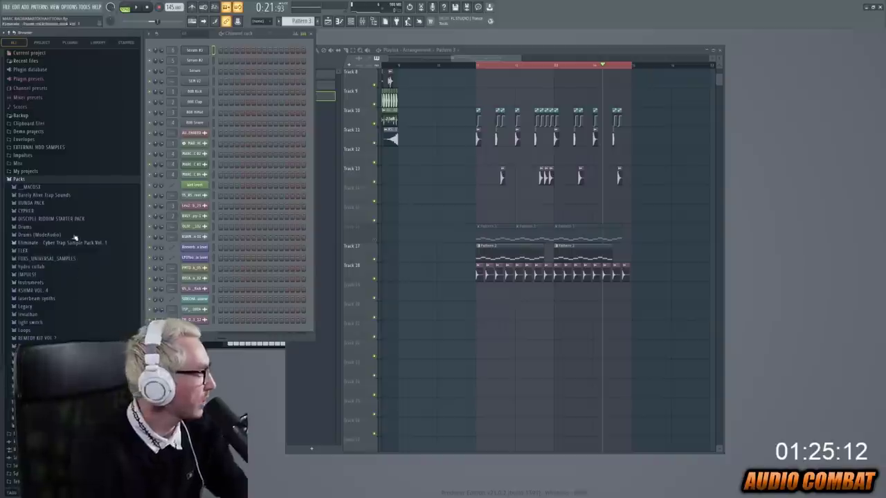
scroll(54, 277, "down", 1)
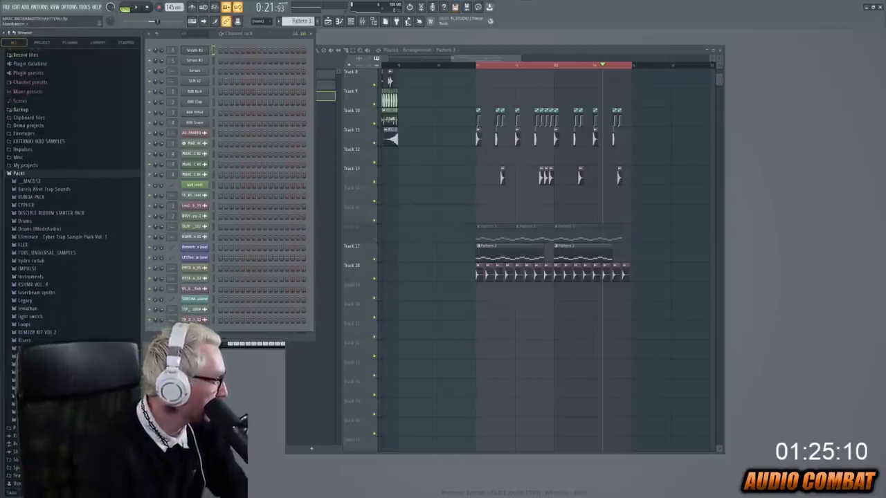
left_click_drag(53, 145, 626, 306)
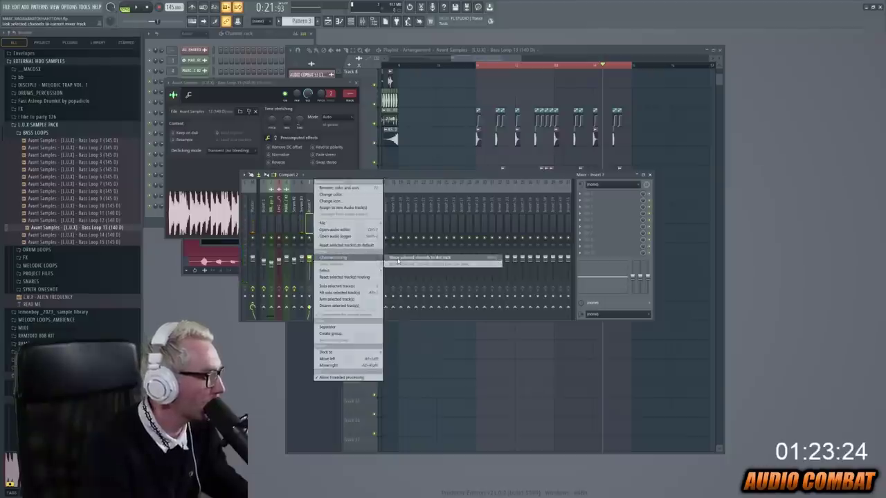
left_click(398, 259)
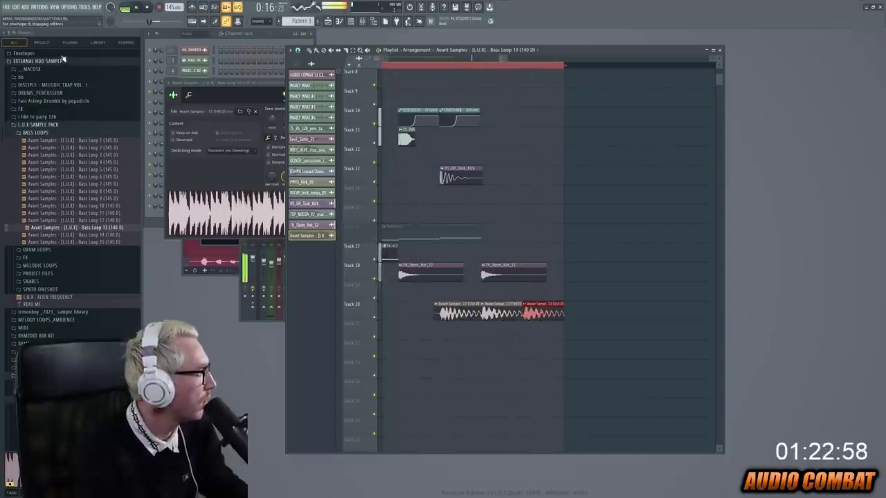
Step: Open Serum #2 for Pattern 1's bass line and shape LFO 1 into a held level with a curved fall
left_click(89, 129)
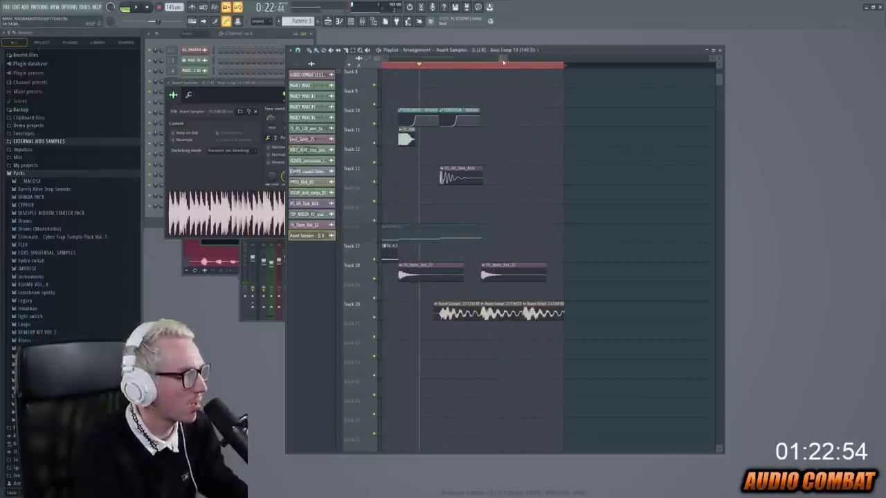
scroll(503, 62, "down", 5)
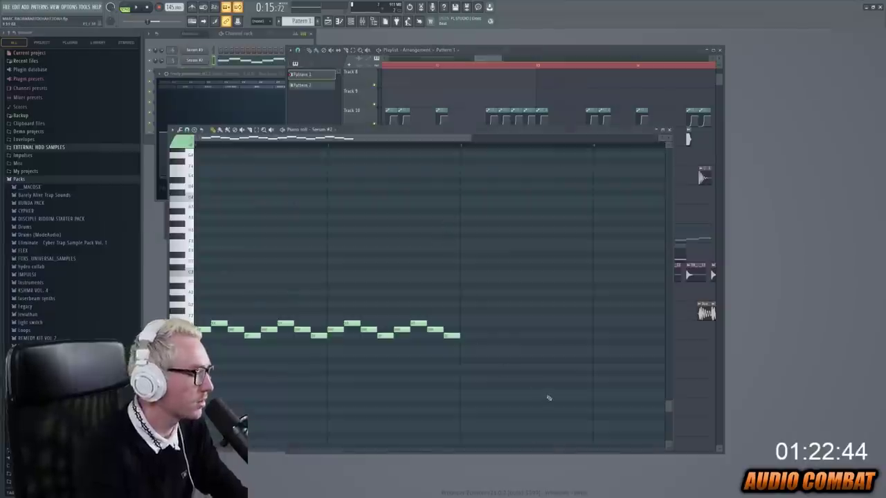
left_click(201, 61)
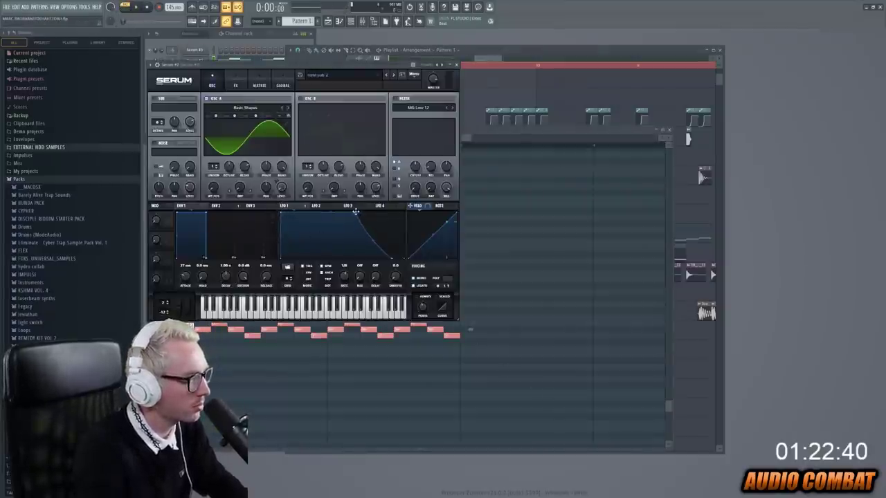
Step: Add OTT to the MARCY MARC #2 mixer track with an output gain of 4.3 dB and play back the drop
left_click(531, 100)
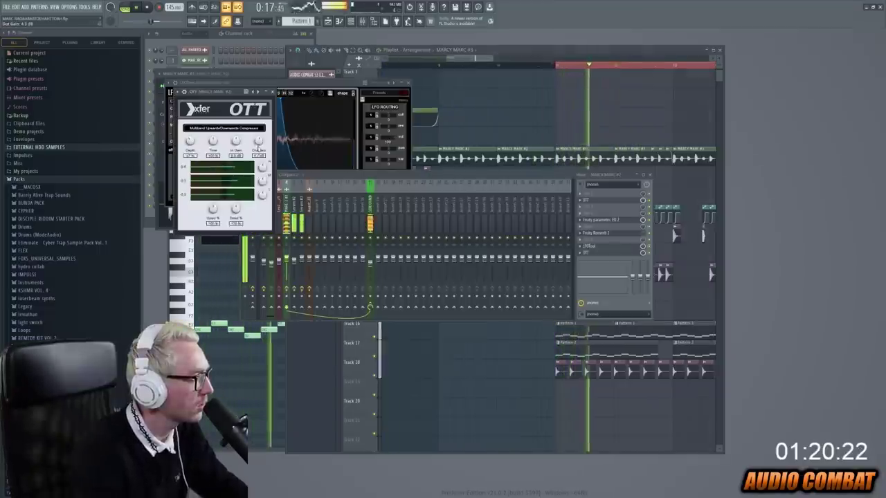
key("F5")
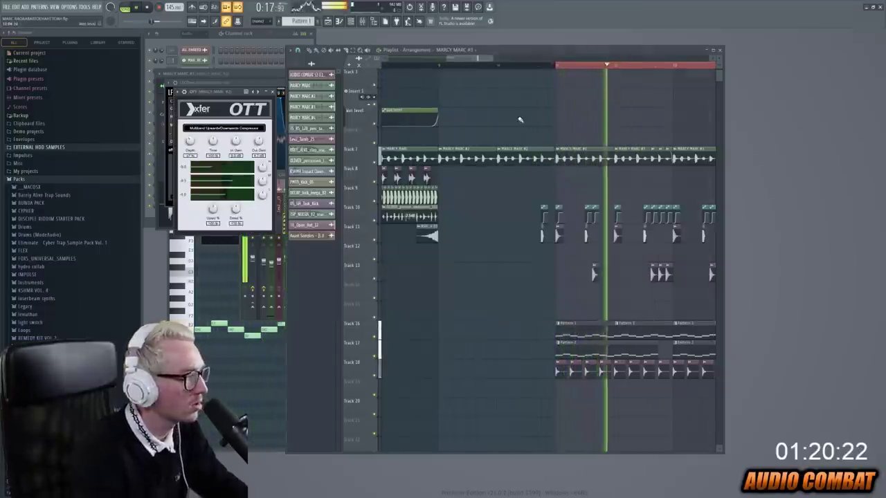
scroll(493, 70, "right", 2)
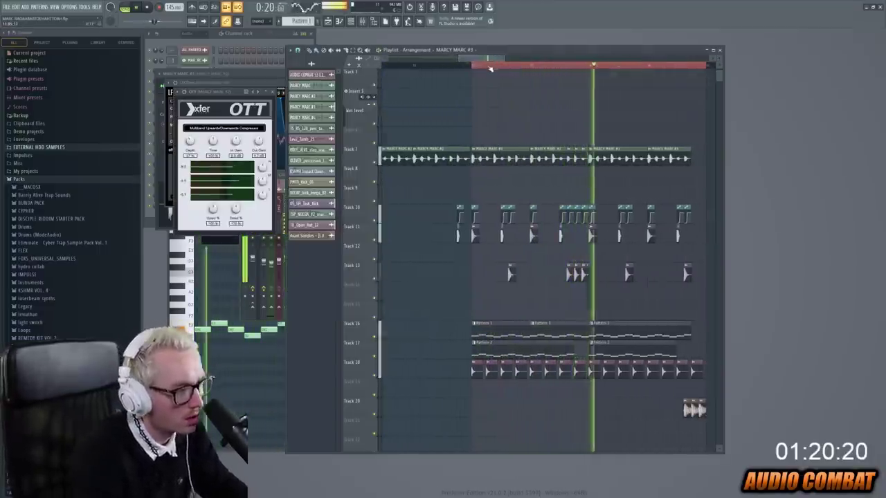
scroll(472, 61, "left", 2)
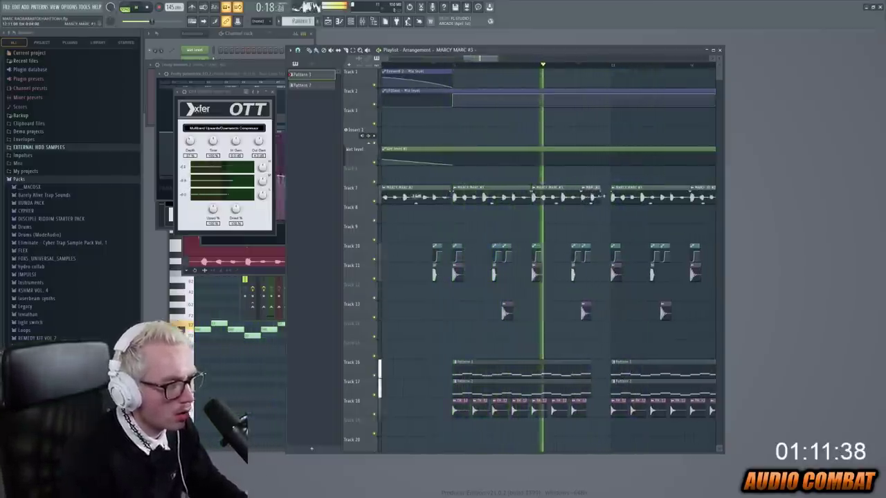
Step: Fill the gap before the second drop phrase with the Track 7 vocal and review the whole arrangement during playback
left_click(605, 185)
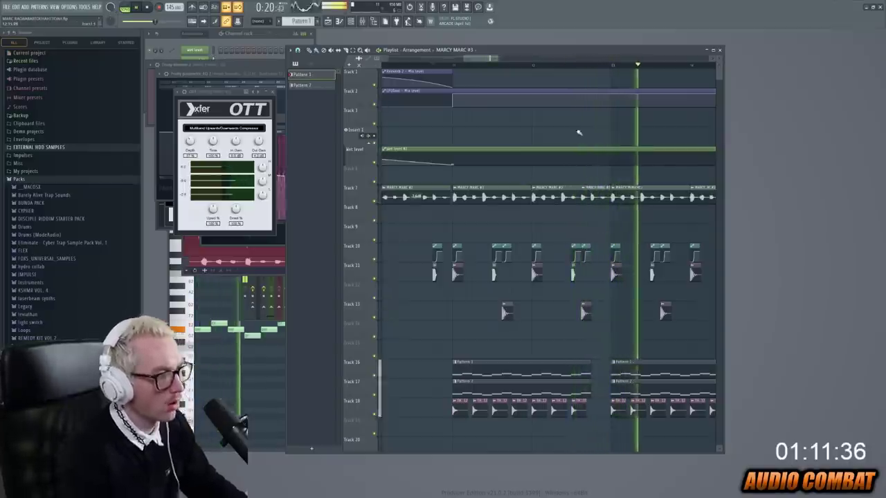
scroll(578, 162, "down", 5)
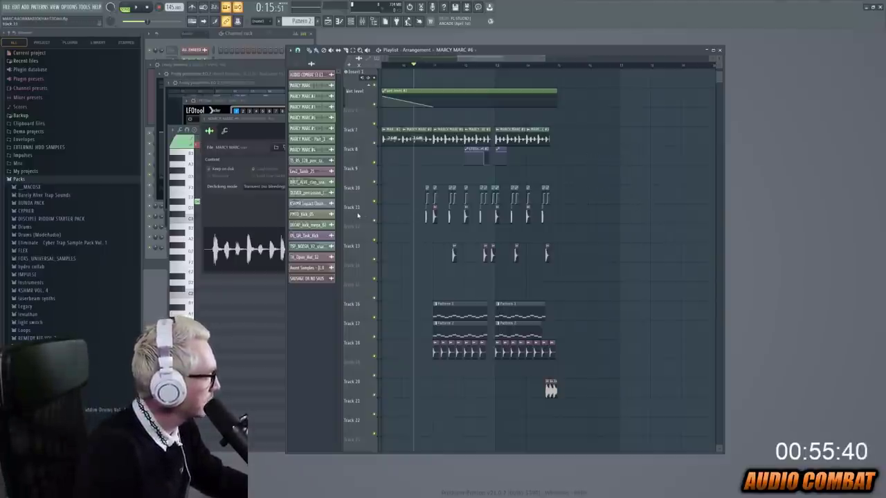
scroll(713, 208, "up", 3)
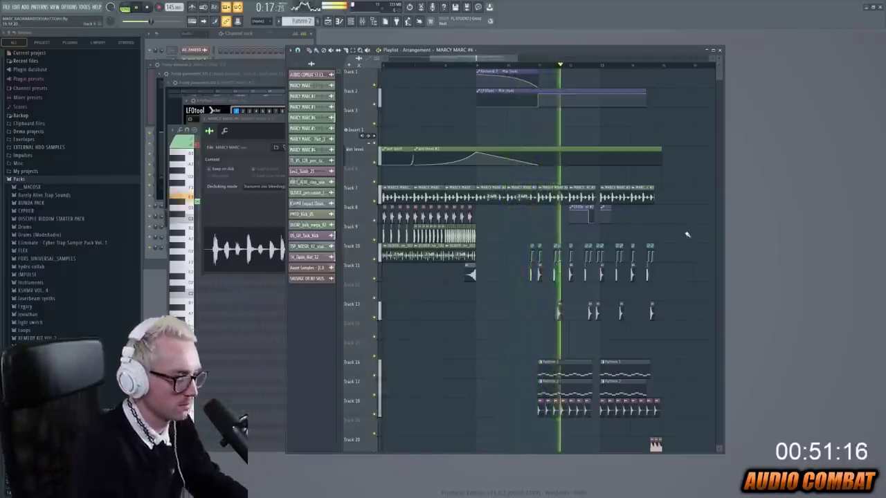
Step: Switch to Splice, audition the SNEEZE search results and open the Body Noises pack
key("space")
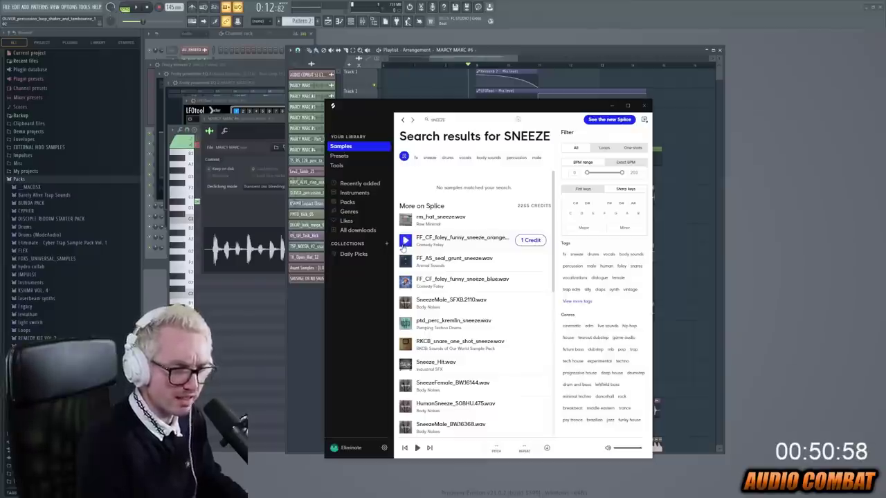
left_click(405, 282)
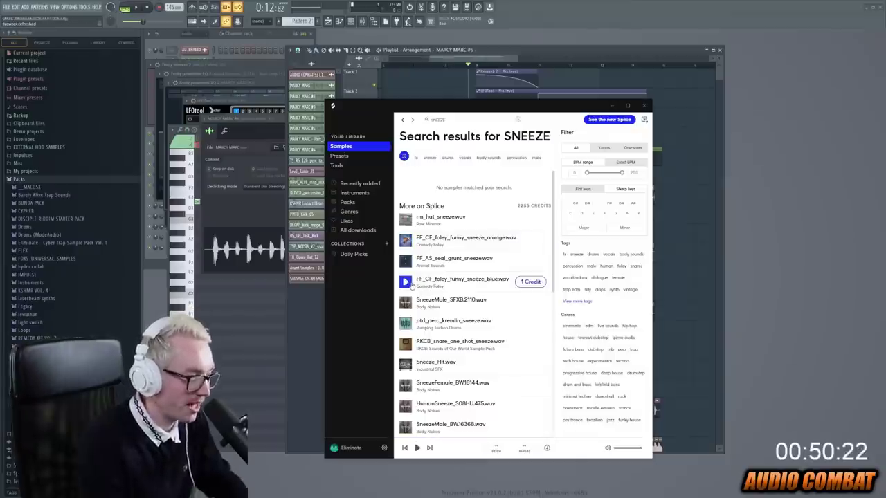
scroll(428, 344, "down", 2)
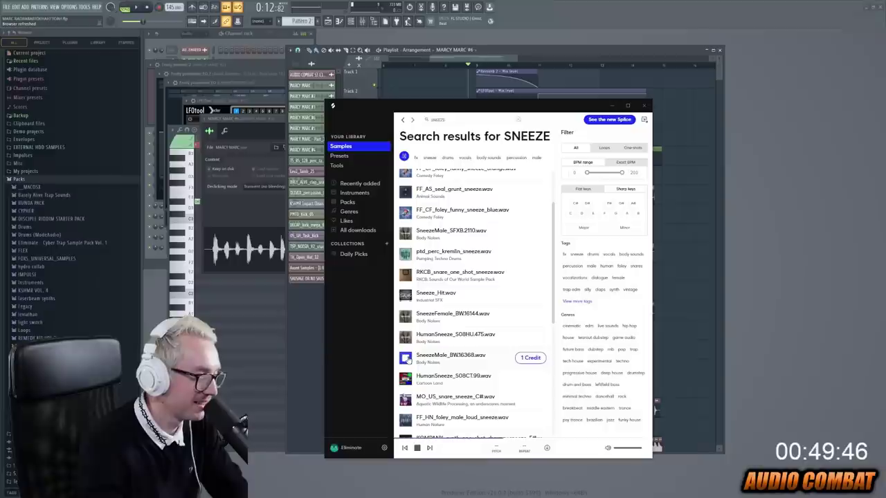
left_click(427, 363)
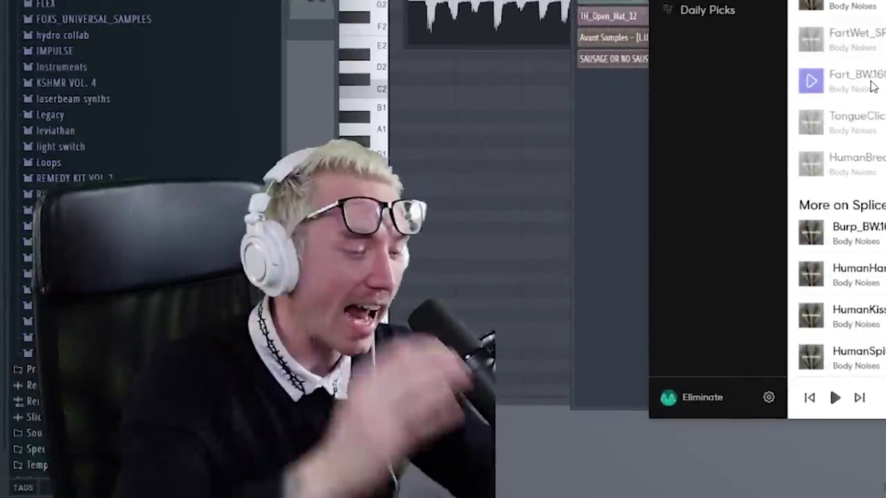
Step: Audition more Body Noises samples, then return to FL Studio and place SneezeMale clips on Tracks 20 and 21 in the drop's gap
left_click(827, 242)
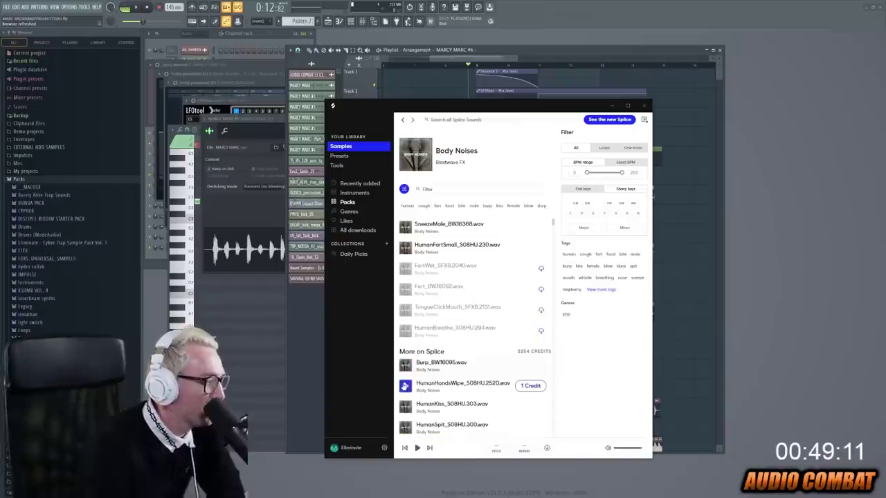
scroll(405, 387, "down", 3)
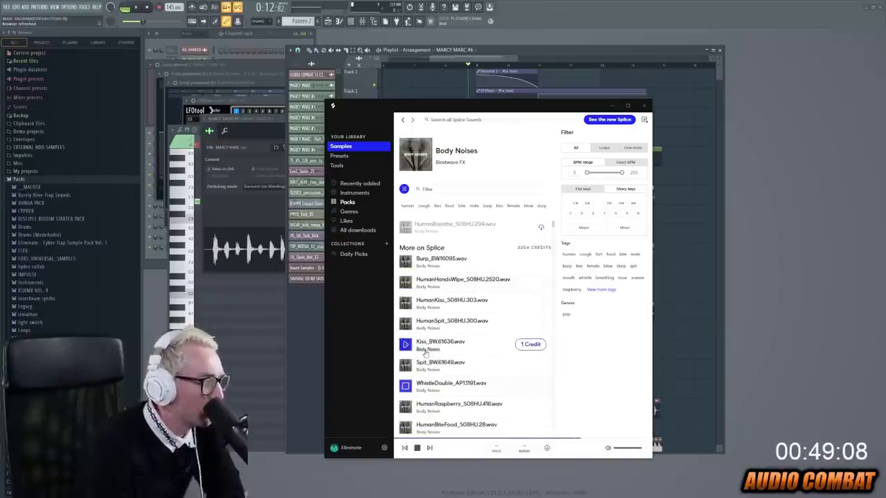
left_click(612, 106)
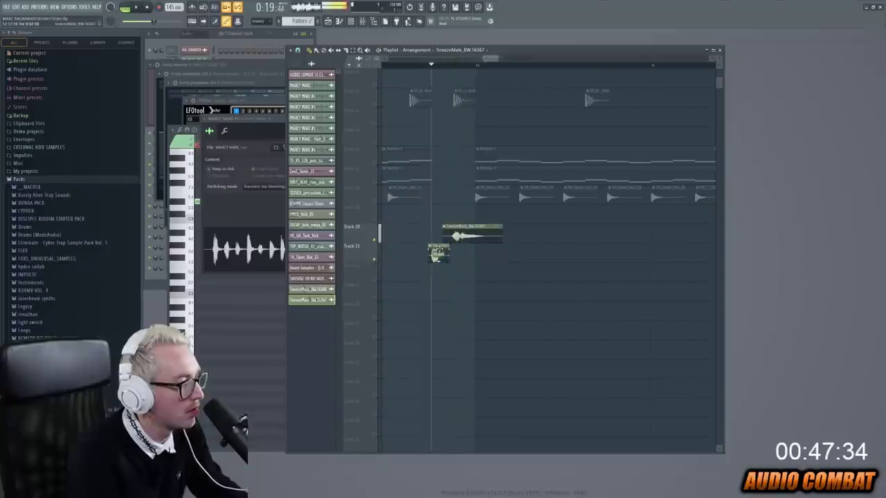
key("space")
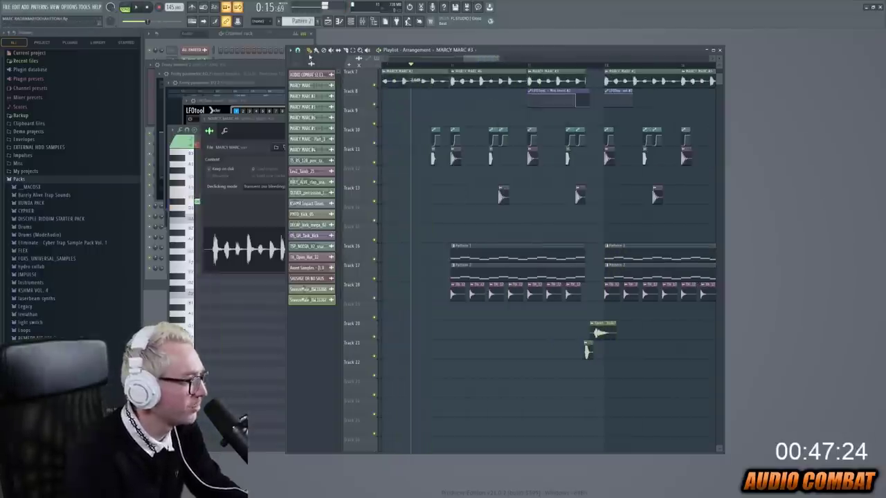
Step: Paste the MARCY MARC #2 vocal with its Reeverb 2, LFOTool and Wet level #2 automation after the drop on Tracks 13 to 19
left_click(298, 50)
left_click(306, 75)
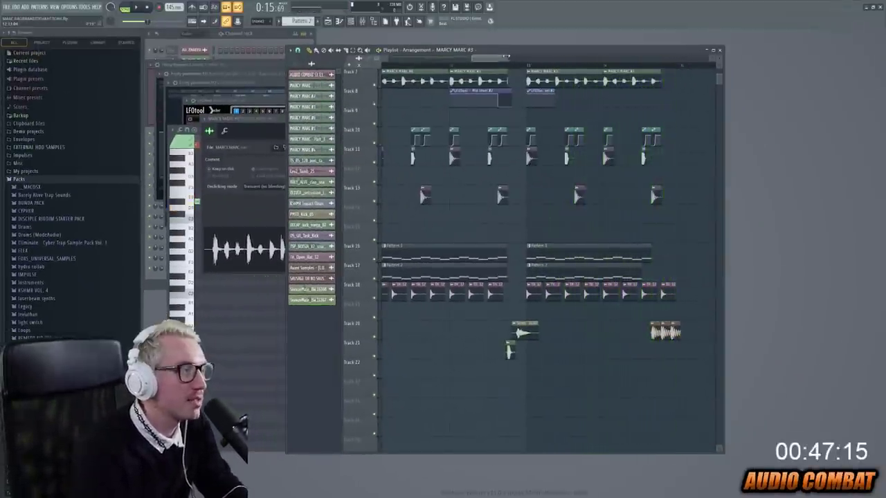
left_click_drag(501, 58, 522, 62)
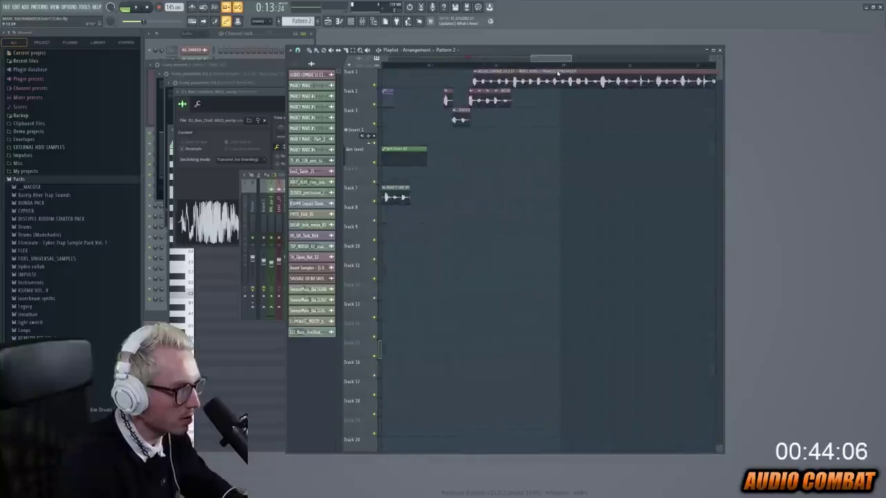
key("ctrl+v")
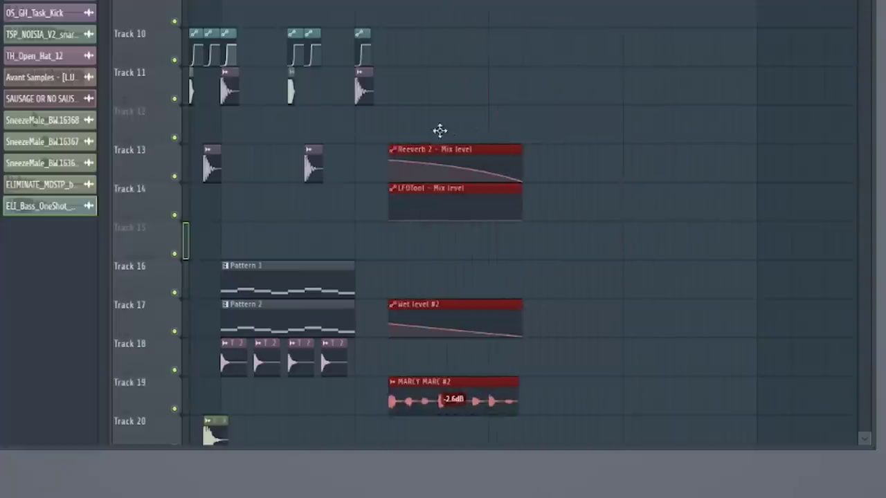
left_click_drag(439, 130, 415, 125)
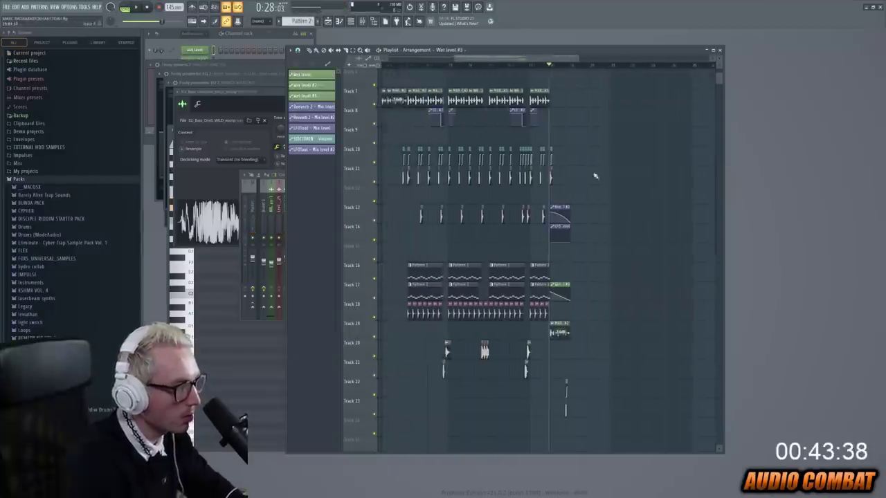
Step: Duplicate the whole drop arrangement, including its automation, after the vocal transition
left_click_drag(418, 186, 623, 416)
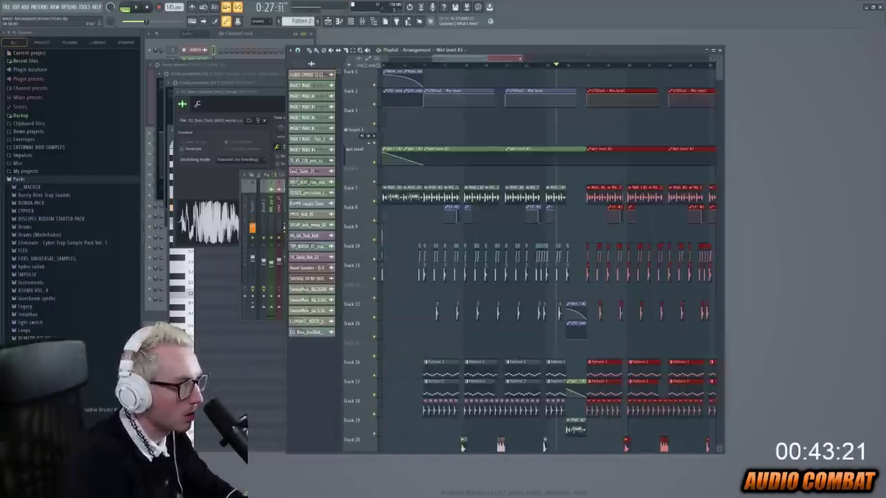
scroll(463, 234, "right", 5)
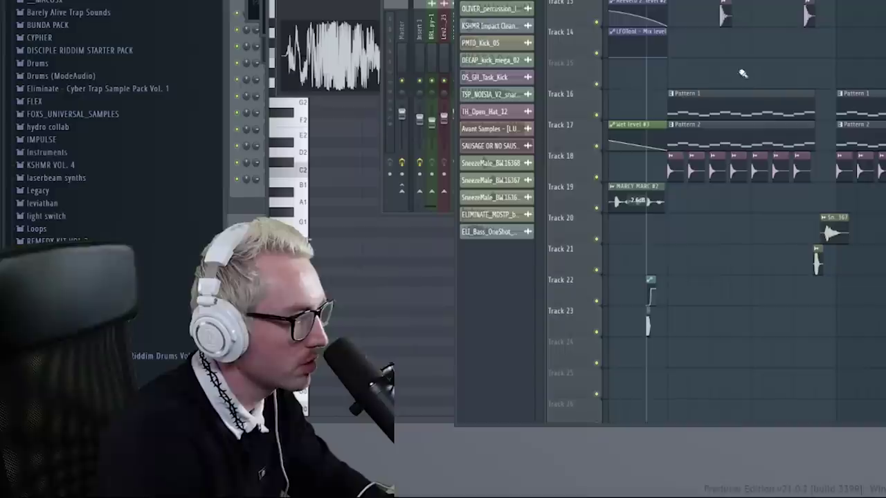
Step: Give the second drop's opening phrase separate copies of the Track 16 and 17 patterns and play them with the Track 7 vocal muted
left_click(683, 95)
left_click(672, 94)
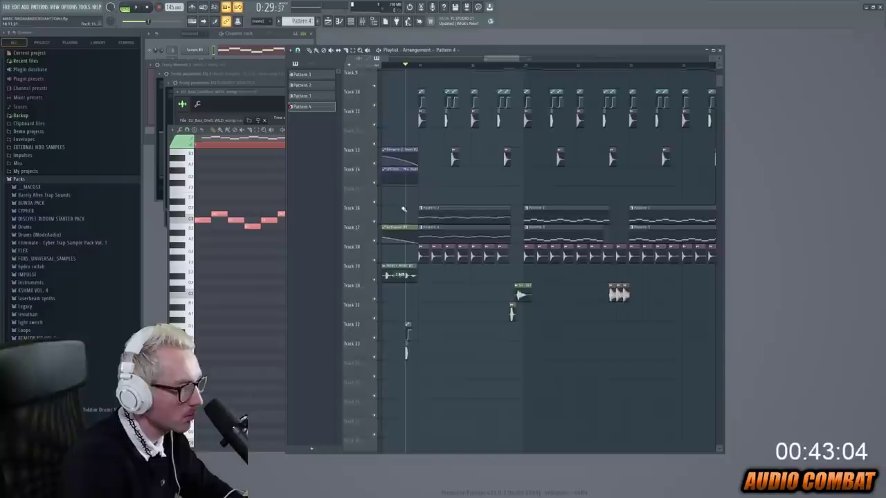
scroll(378, 150, "down", 1)
scroll(378, 150, "up", 5)
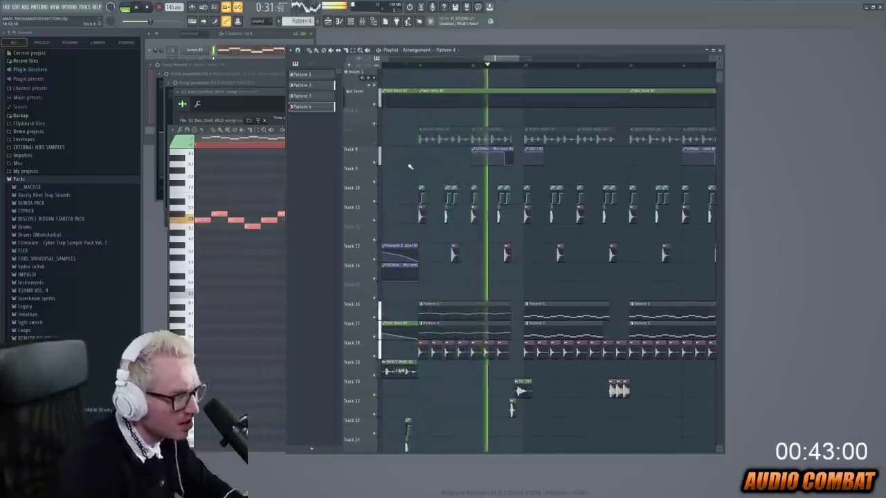
key("space")
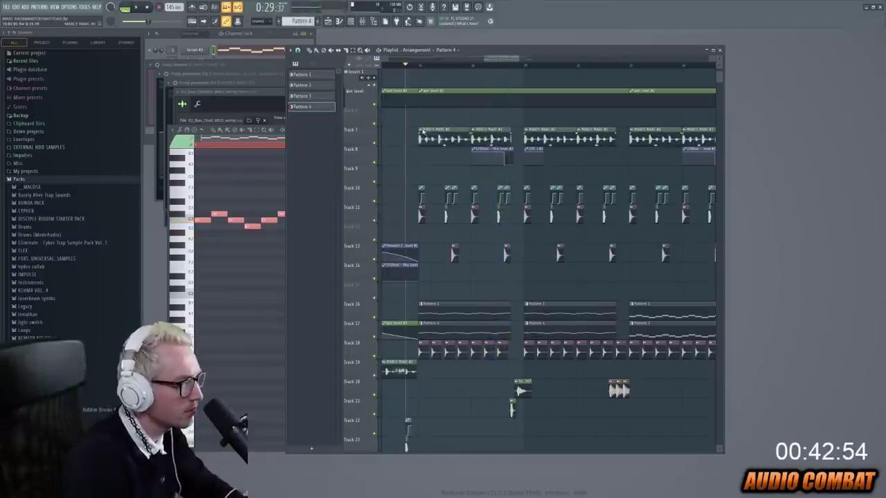
Step: Make the vocal clip at the start of the second drop on Track 7 unique and open its time-stretching settings
left_click(421, 129)
left_click(443, 181)
double_click(443, 134)
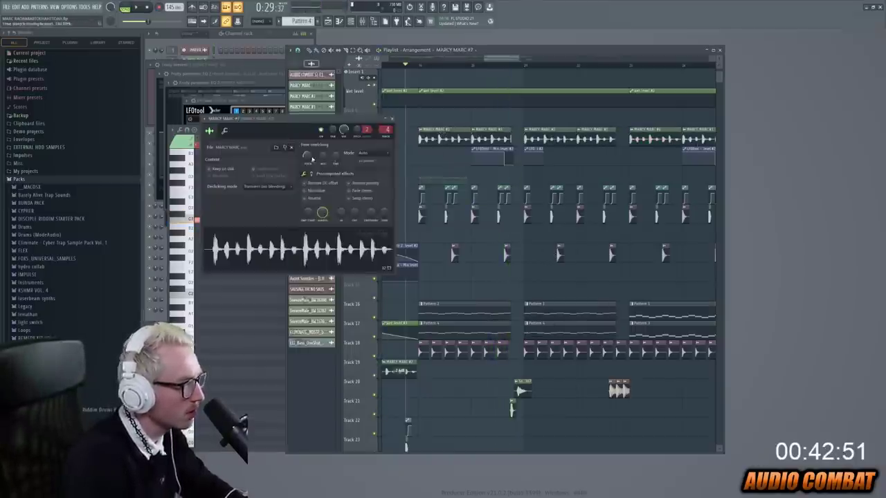
Step: Route the MVA_Siren sample on Track 24 to its own mixer track and cut its lows with Fruity Parametric EQ 2
key("space")
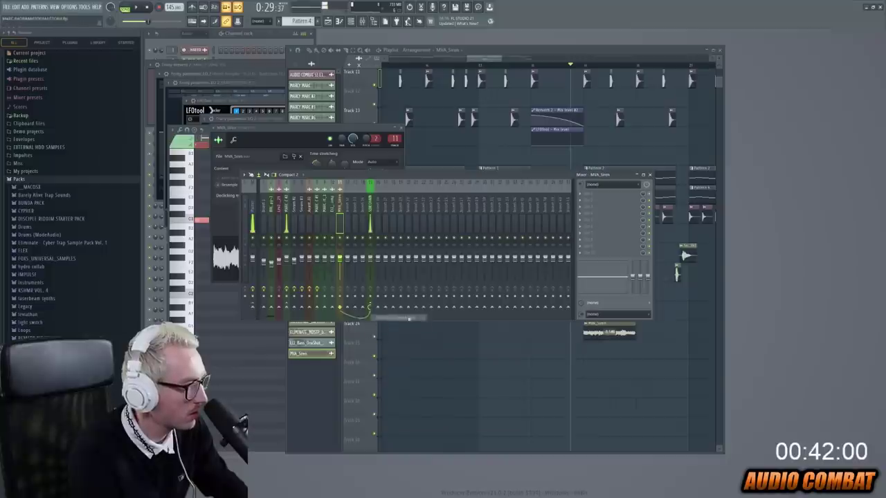
left_click(613, 184)
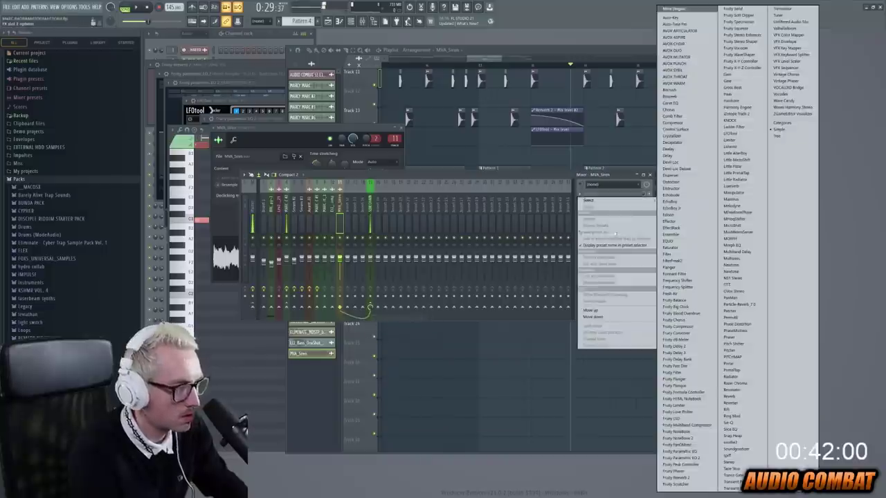
left_click(692, 459)
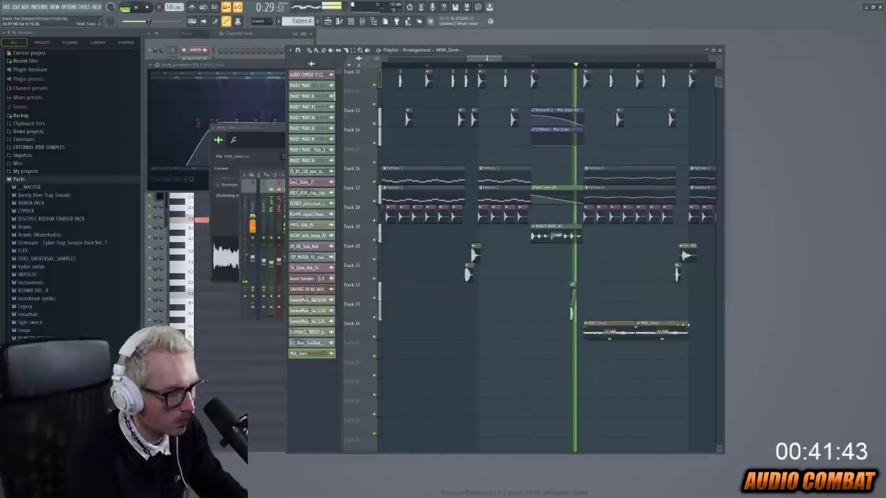
Step: Repeat the MVA_Siren clips along Track 24 under the second drop's phrases, undoing the last change
key("ctrl+b")
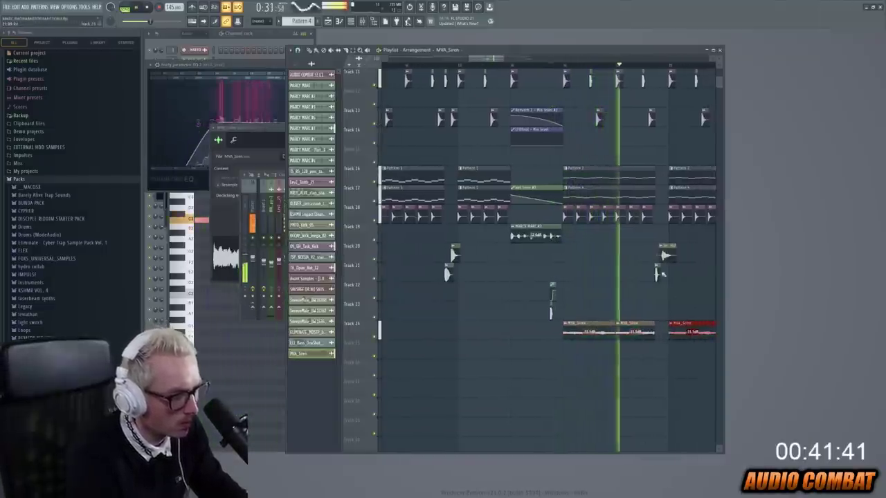
key("ctrl+b")
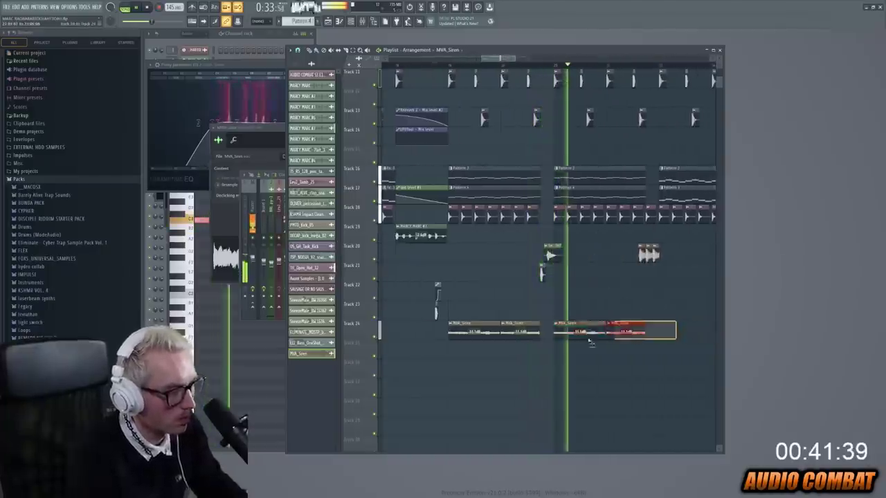
key("ctrl+z")
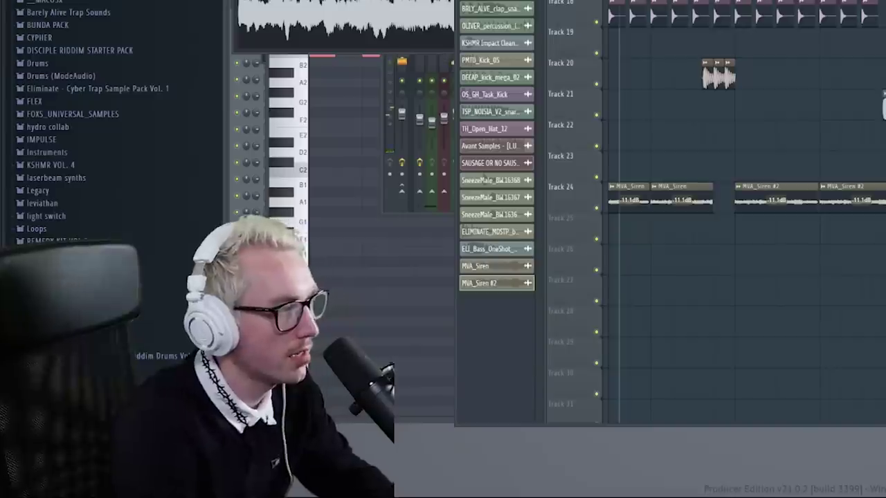
Step: Search Splice for SNEEZE and place the HumanSneeze_S08HU.474 sample on Track 27
scroll(741, 208, "up", 5)
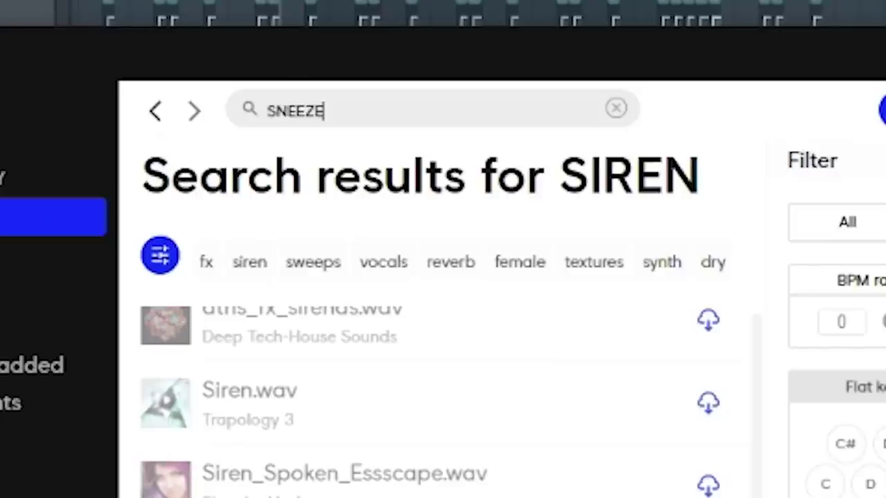
key("Return")
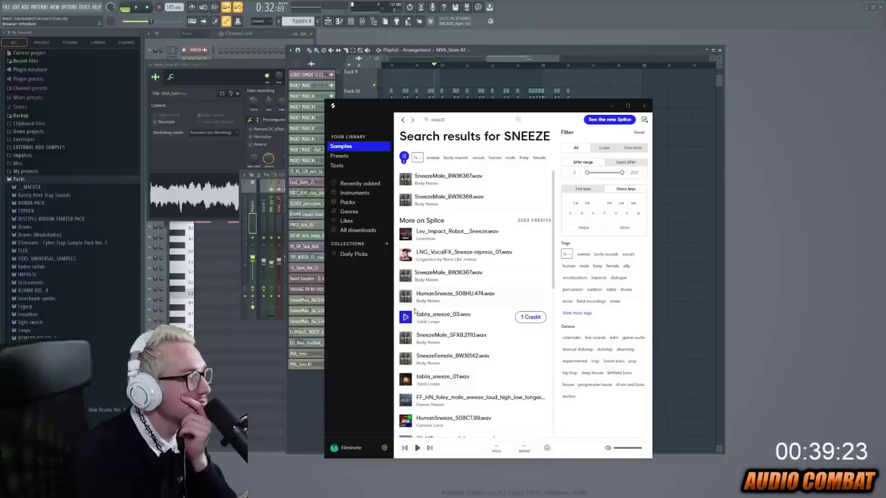
left_click(524, 296)
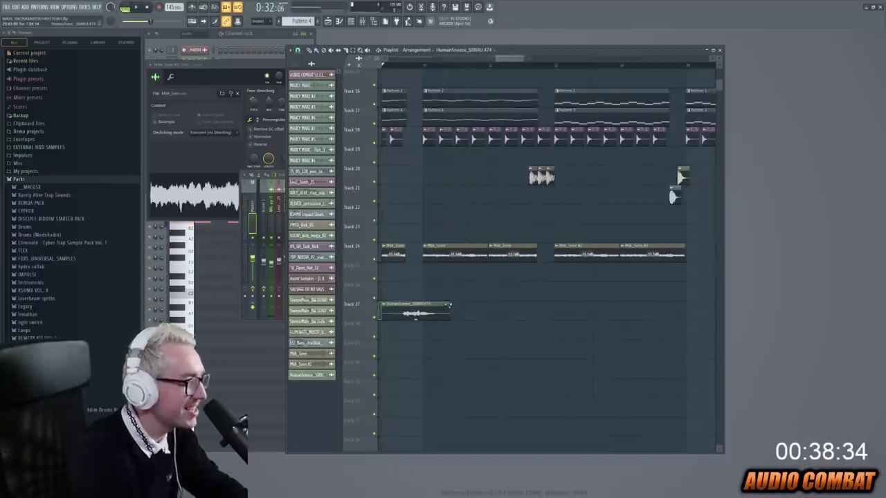
Step: Shorten the HumanSneeze_S08HU.474 clip on Track 27 and fit it into the gap between phrases, checking it solo and in the mix
left_click_drag(448, 305, 438, 304)
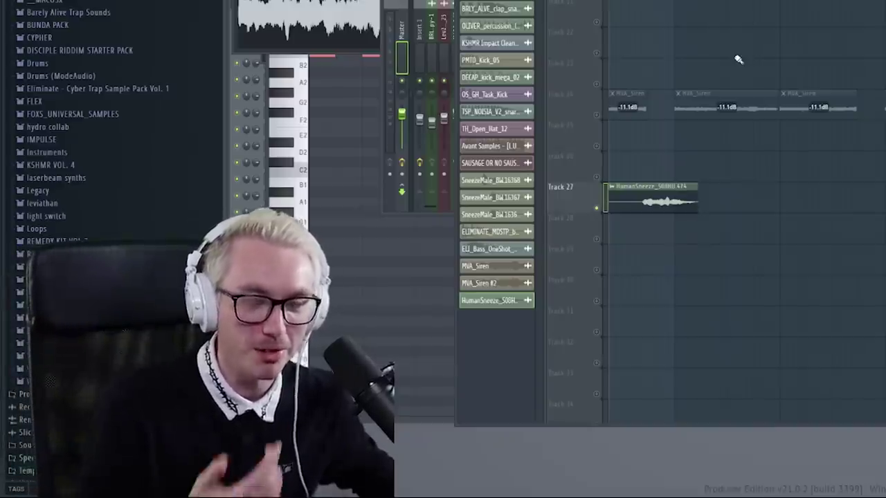
key("space")
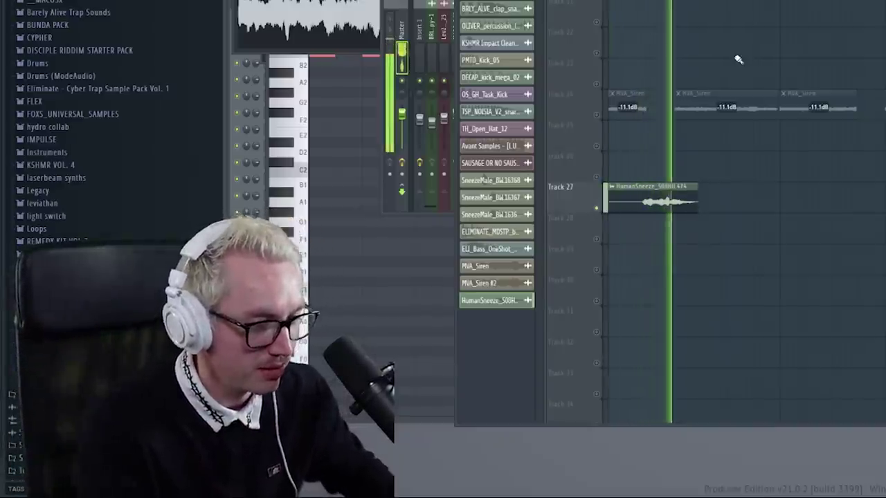
key("space")
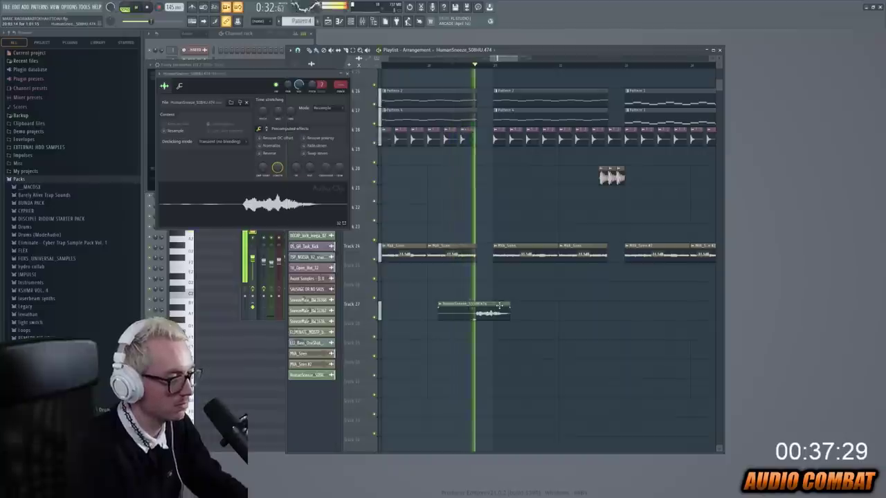
key("space")
left_click_drag(499, 305, 485, 313)
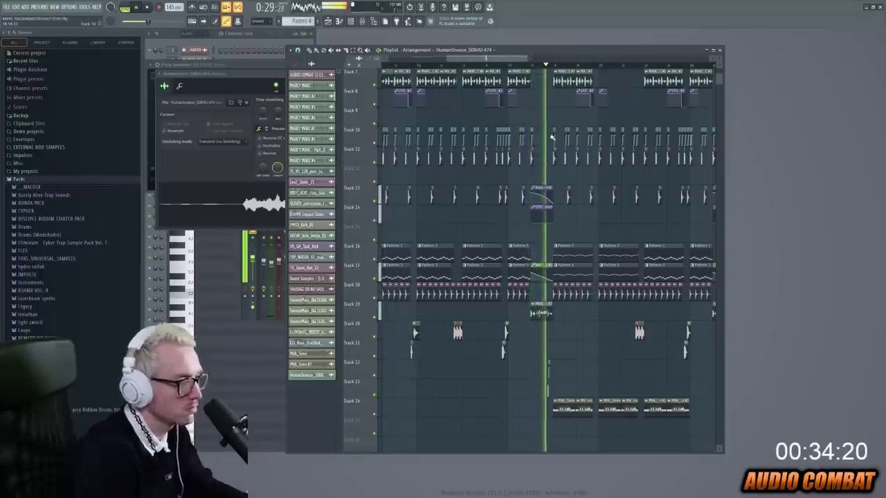
Step: Add Rift to the MARCY MARC vocal's Insert 1 mixer track, load the Vocal Character preset MAKE ROOM and return to the playlist
left_click_drag(500, 58, 533, 59)
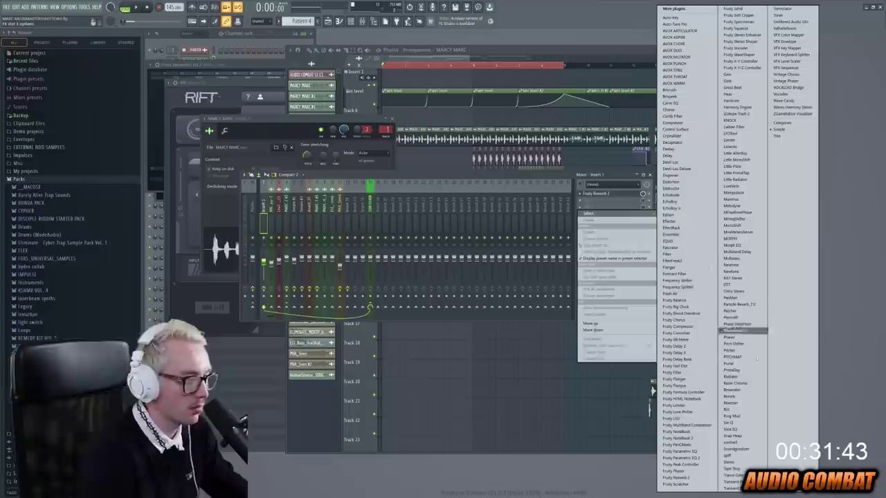
left_click(735, 410)
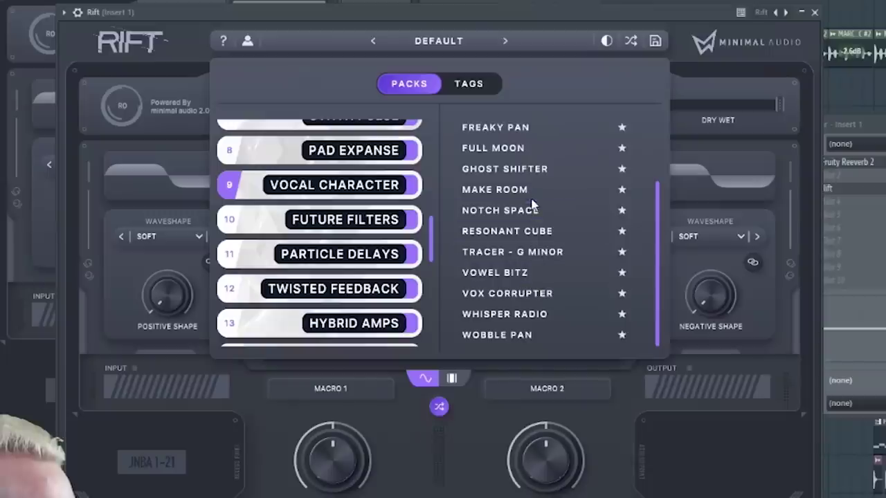
left_click(524, 192)
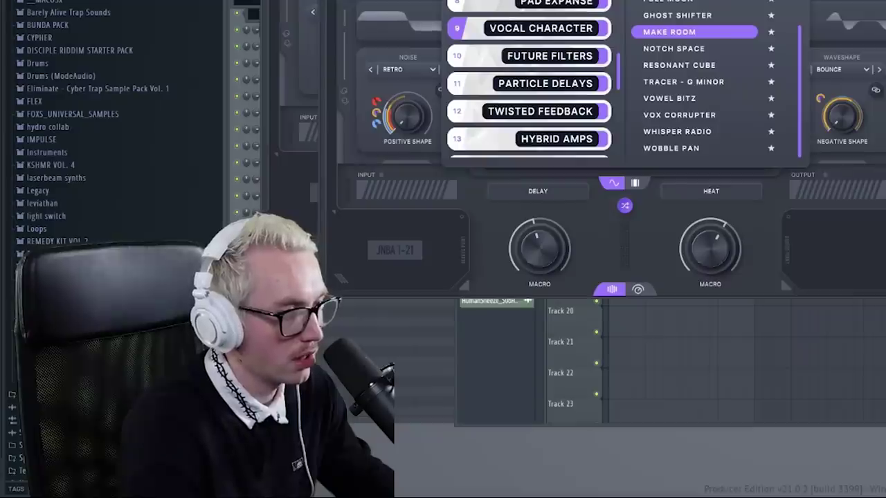
key("F5")
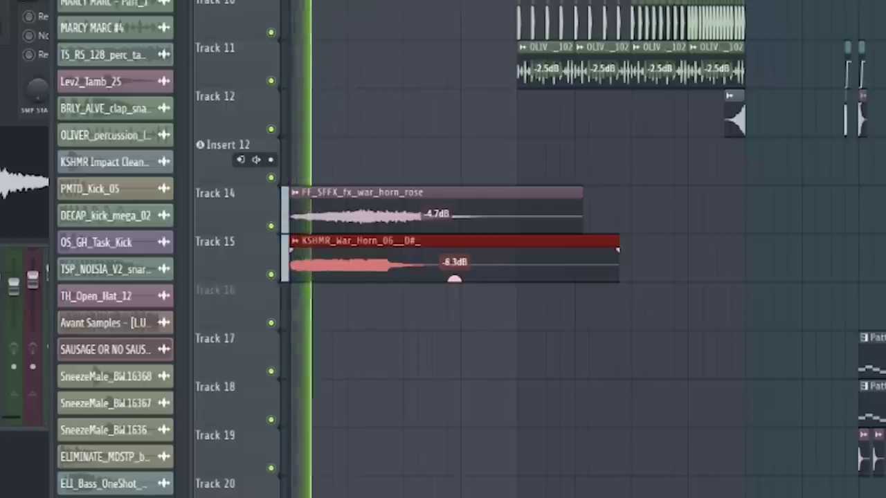
Step: Lower the volume of the KSHMR_War_Horn_06 clip on Track 15 and follow it with another war_horn_rose clip
left_click_drag(454, 279, 454, 294)
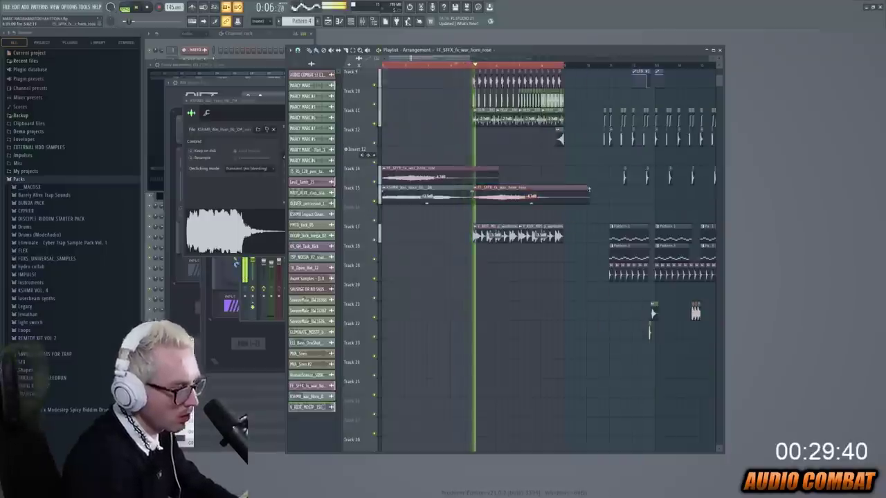
scroll(587, 192, "up", 4)
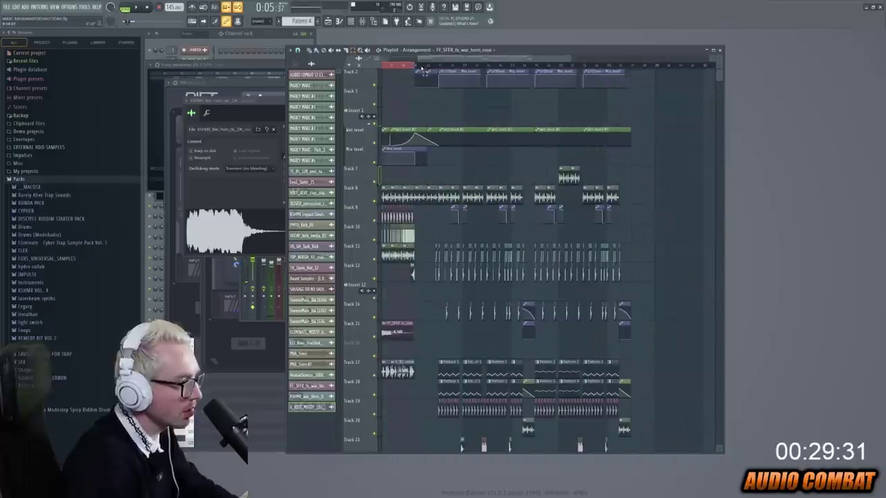
Step: Shift the arrangement after the intro later and extend the intro with a second build-up section, leaving a gap before the drop
left_click_drag(418, 66, 667, 108)
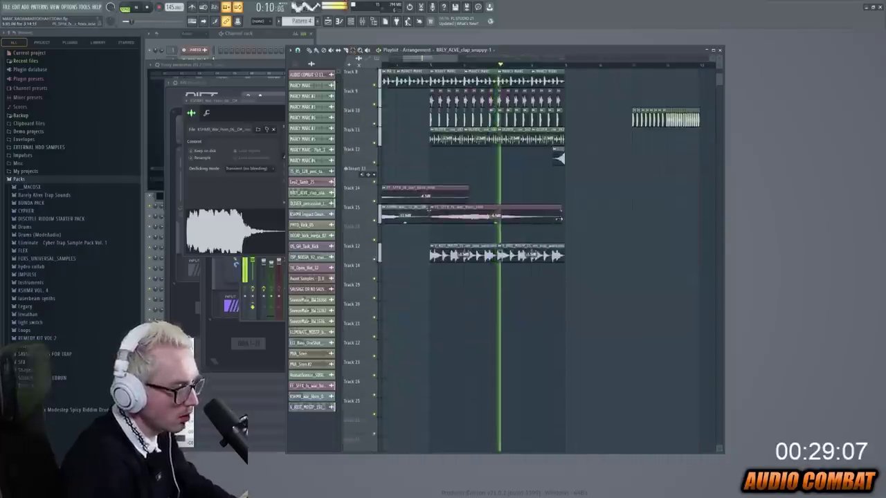
scroll(432, 127, "up", 3)
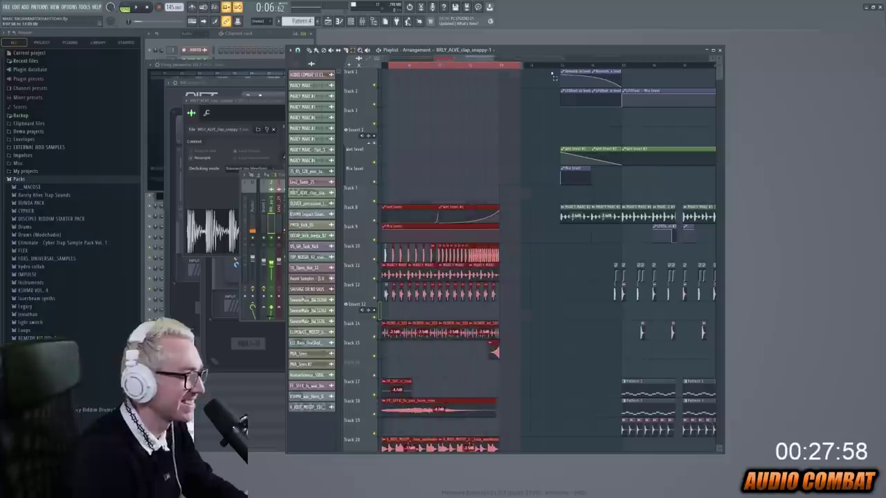
Step: Record a voice take into the playlist through Insert 26's GoXLR mic input, and reset that insert's audio input to none
key("F9")
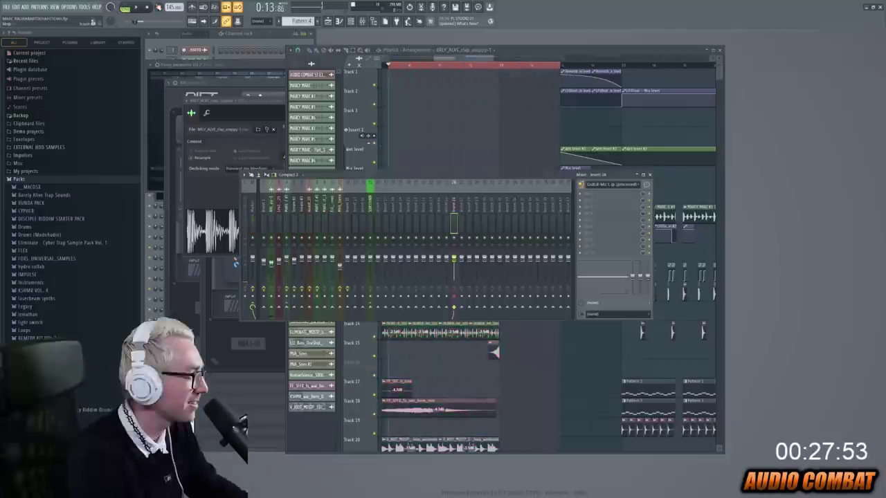
left_click(489, 125)
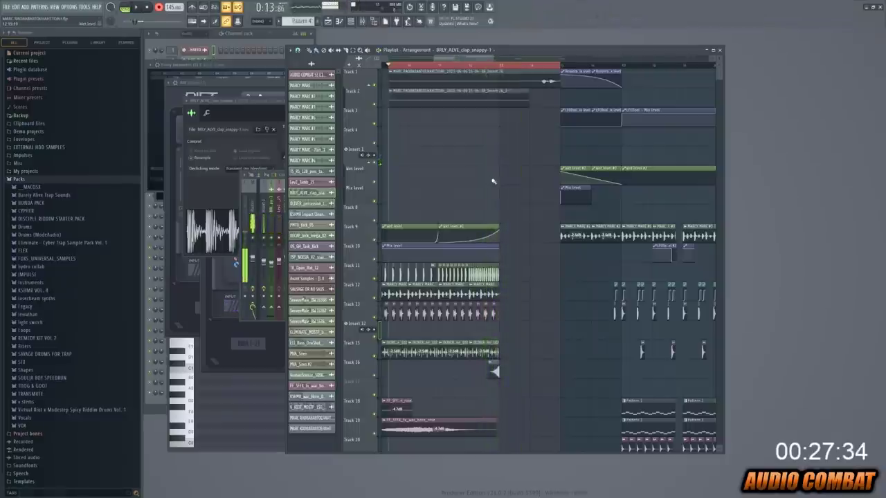
key("F9")
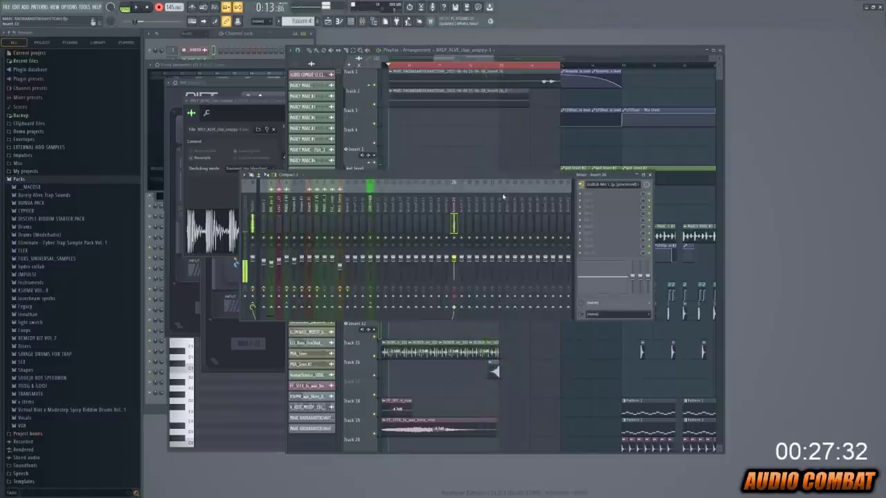
left_click(617, 185)
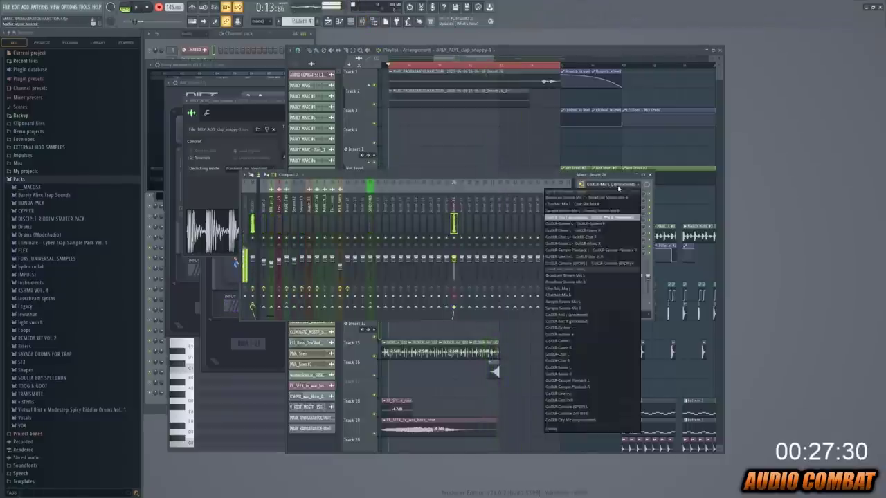
left_click(571, 428)
key("F9")
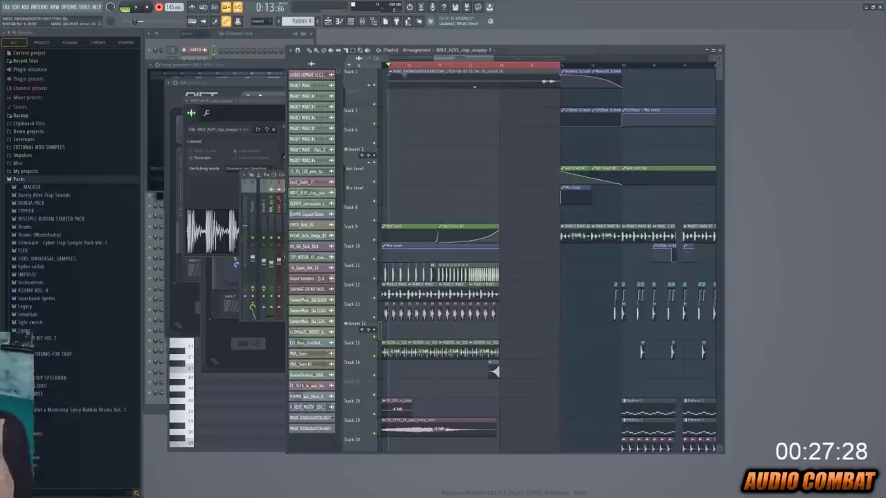
Step: Trim the recorded voice clip on Track 1 to the gap before the drop and high-pass it with Fruity parametric EQ 2
left_click(386, 74)
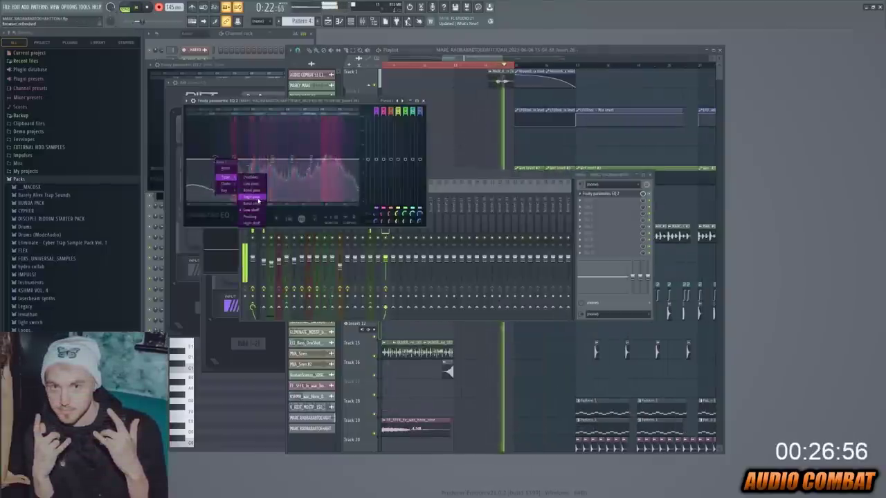
key("F9")
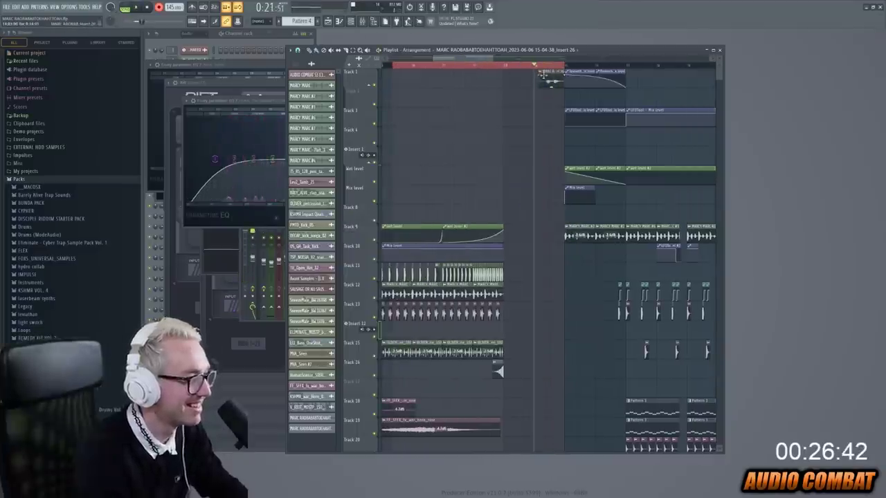
key("F9")
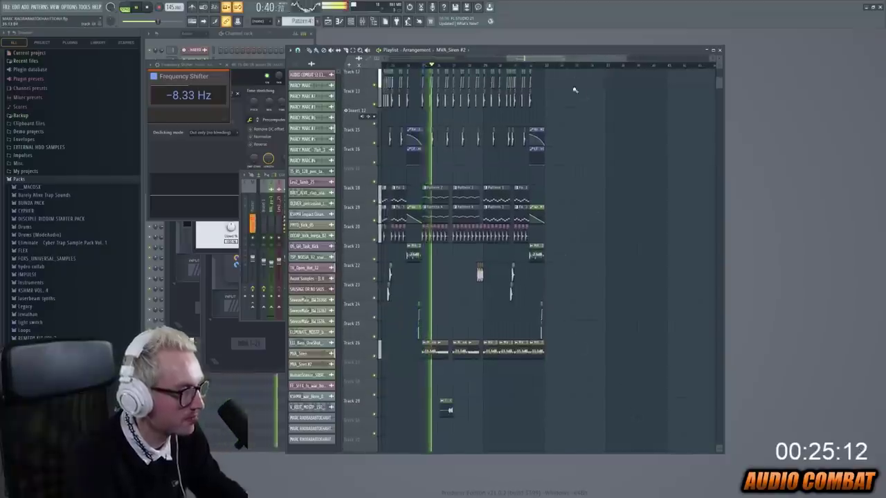
Step: Copy the drop section after the siren break as a further drop and rework its opening drum hits on Track 15
scroll(575, 90, "left", 5)
left_click_drag(573, 359, 471, 70)
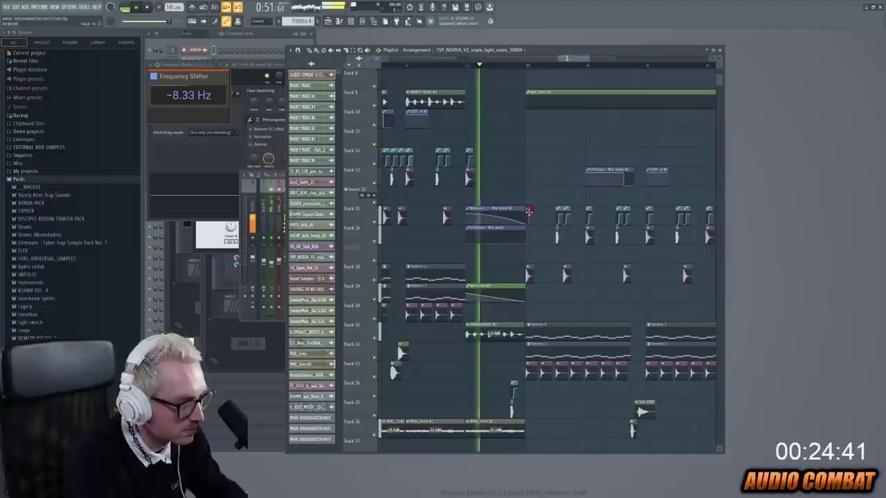
scroll(552, 249, "down", 3)
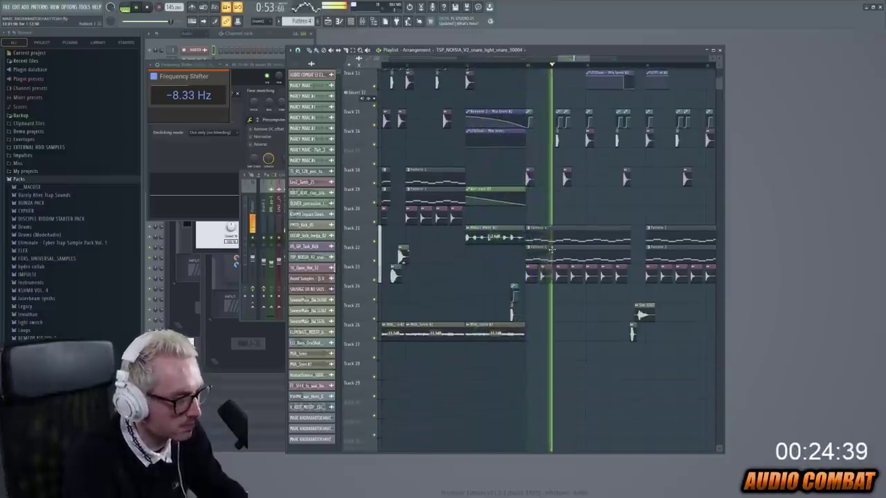
Step: Add Fruity Reverb 2 to the Avant Samples Bass Loop 13 mixer track for the bass fill on Track 25
scroll(571, 236, "up", 4)
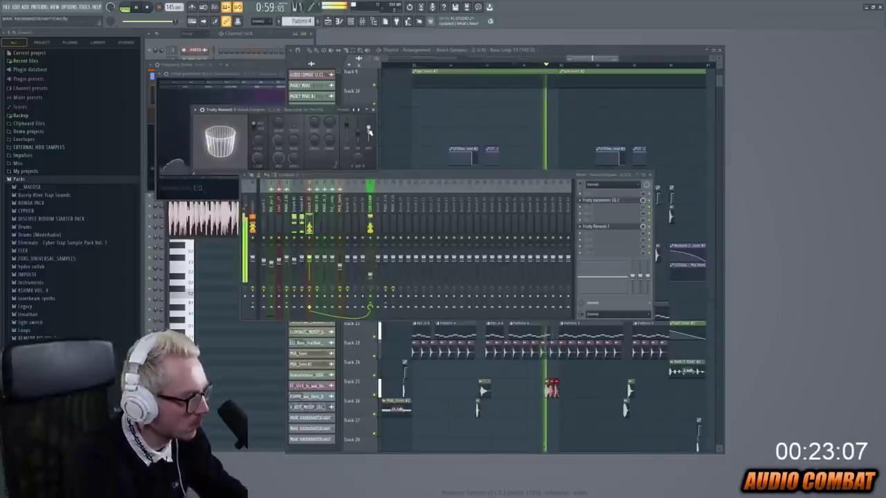
key("F9")
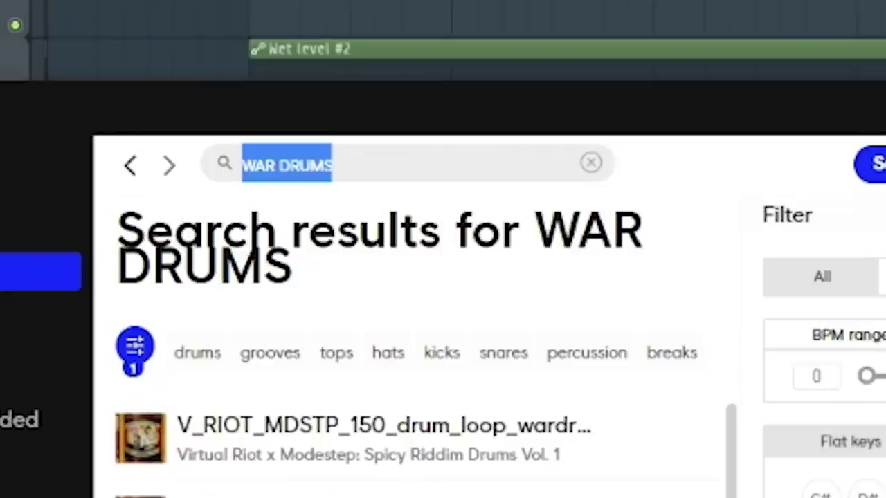
Step: Search Splice for PERCUSSION loops and place the TSP_NOISIA_172_perc_loop_conga_hype_feest sample on Track 32 at the new drop
type("ION")
key("Return")
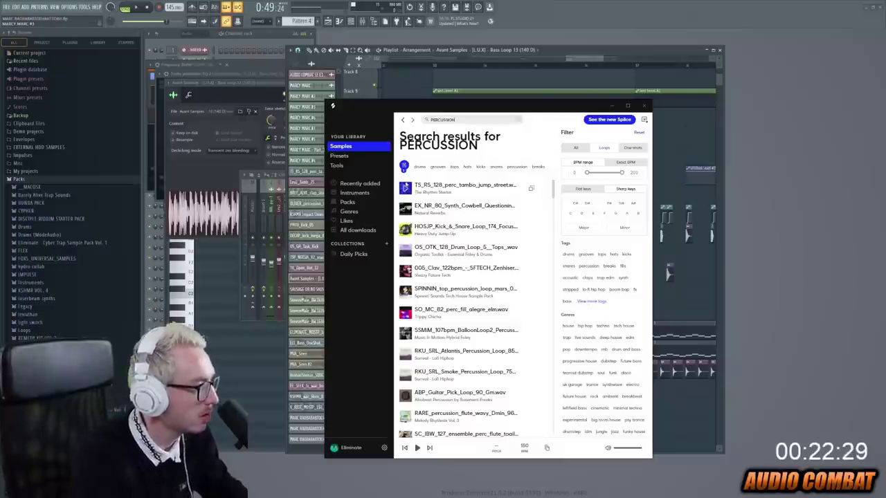
scroll(531, 208, "down", 5)
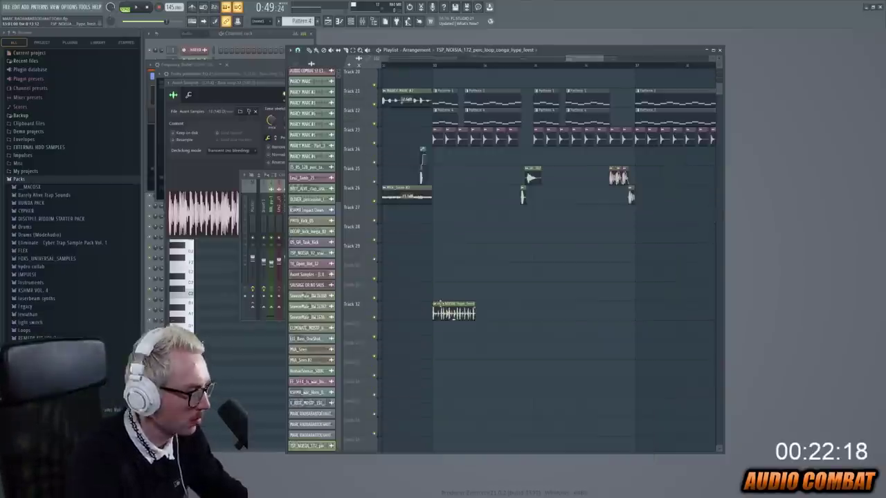
Step: High-pass the conga loop with Fruity parametric EQ 2, fit it to the tempo and repeat its clips along Track 32
right_click(435, 305)
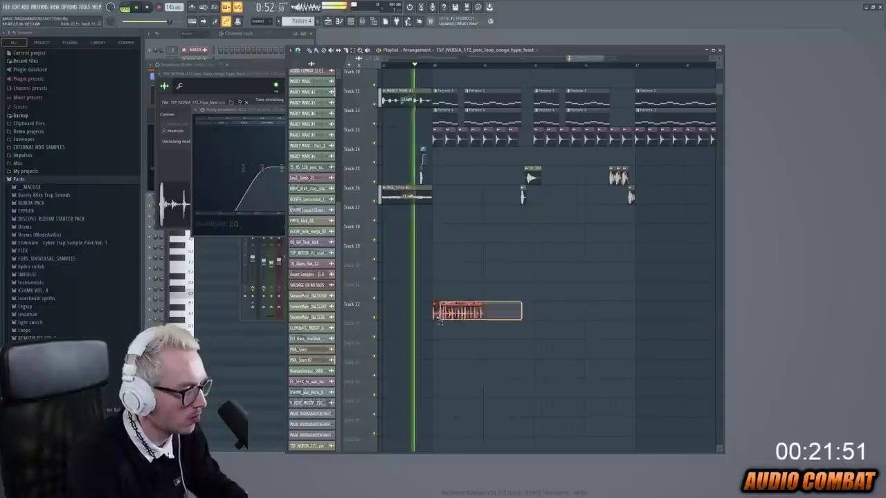
left_click_drag(565, 310, 634, 310)
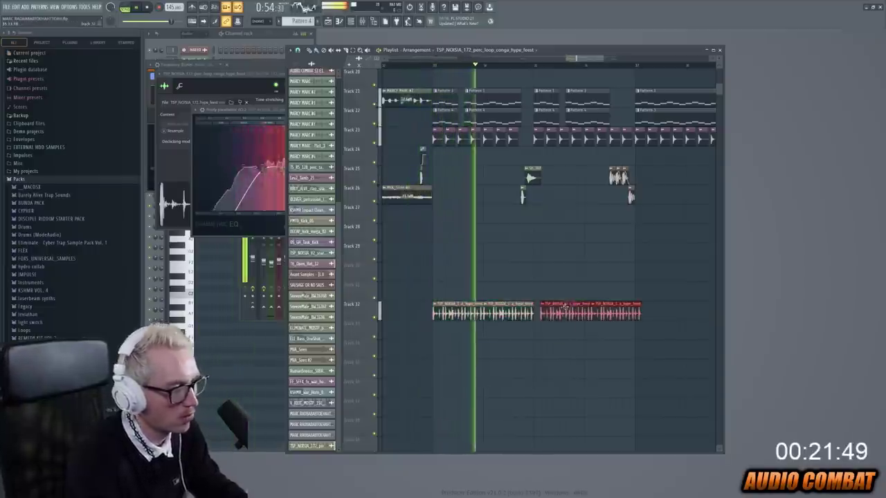
double_click(538, 304)
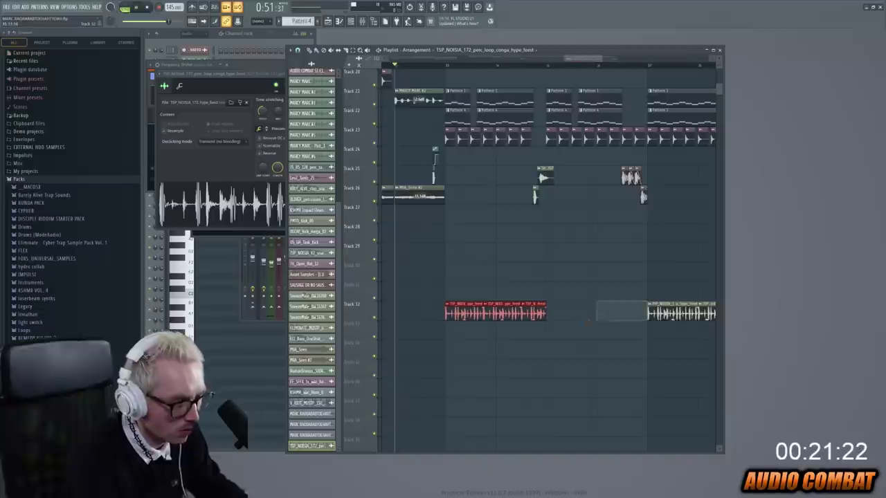
left_click_drag(516, 304, 664, 299)
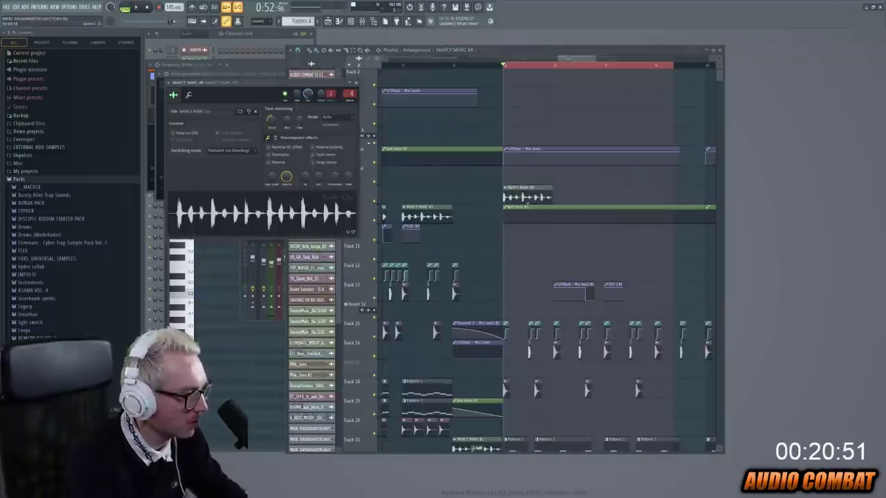
Step: Route the MARCY MARC #8 clip to its own mixer track, send it into the MARCY MARC #2 track and add Fruity Reverb 2
left_click(503, 188)
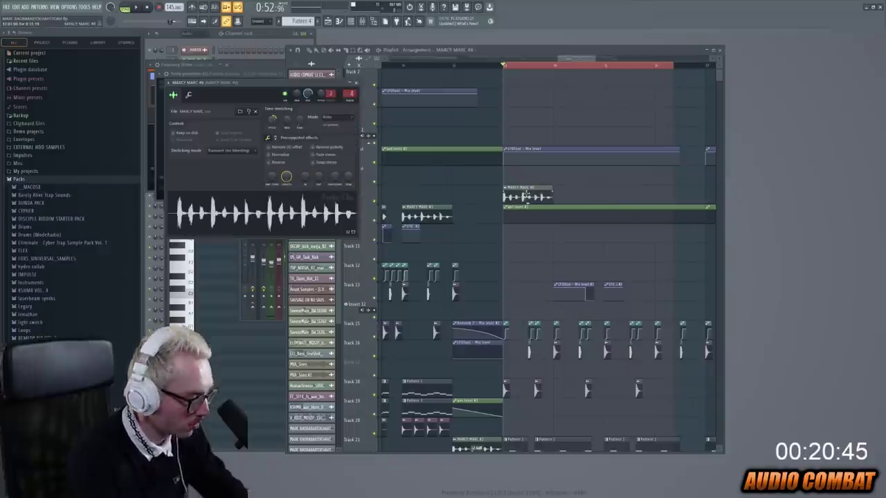
key("F9")
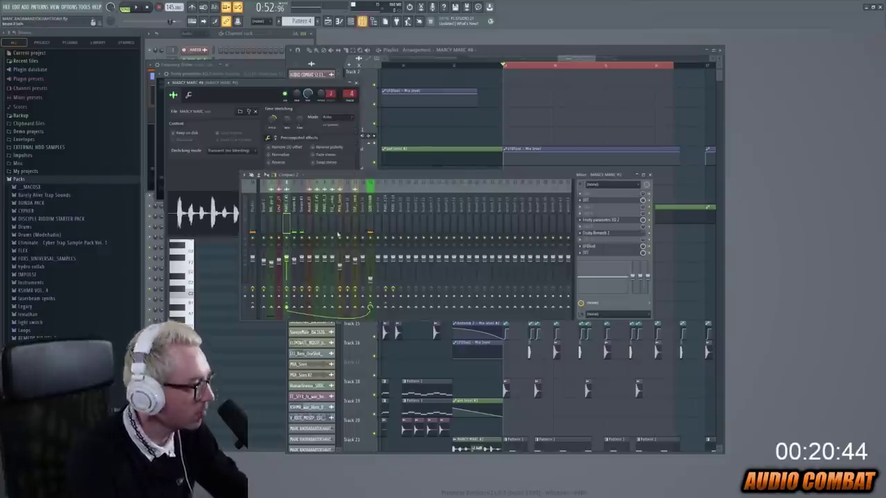
right_click(406, 184)
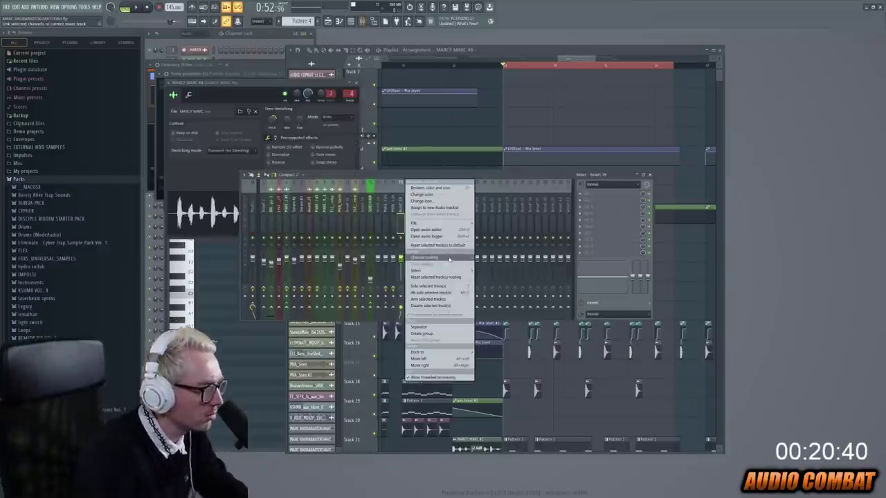
left_click(498, 261)
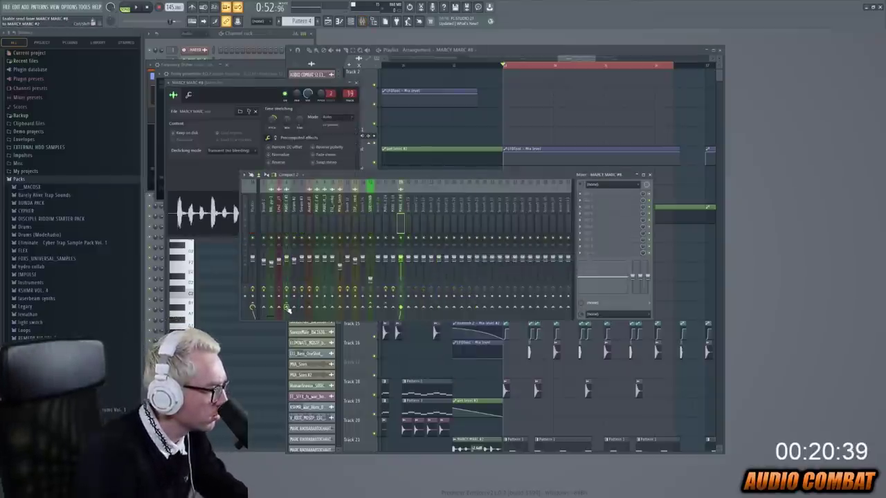
left_click(603, 213)
left_click(682, 472)
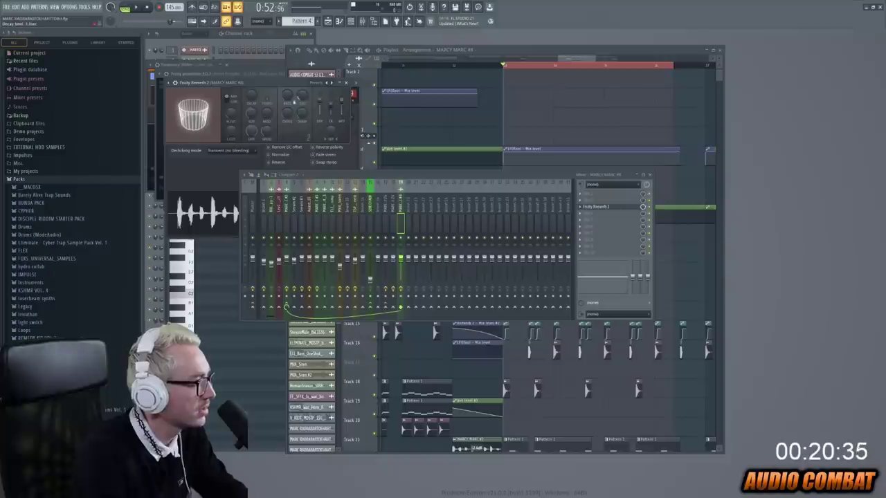
Step: Try a rising curve on the LFOTool Mix level #3 automation clip across the drop, checking it in playback
left_click(592, 125)
key("space")
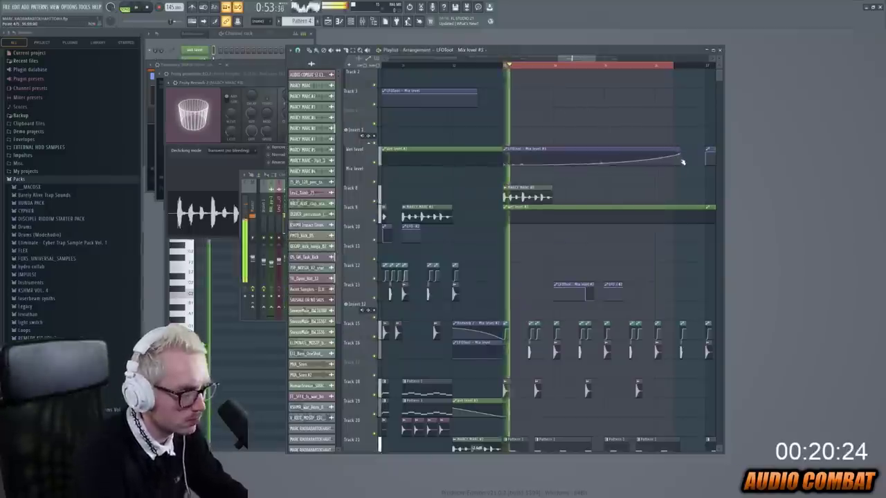
key("F9")
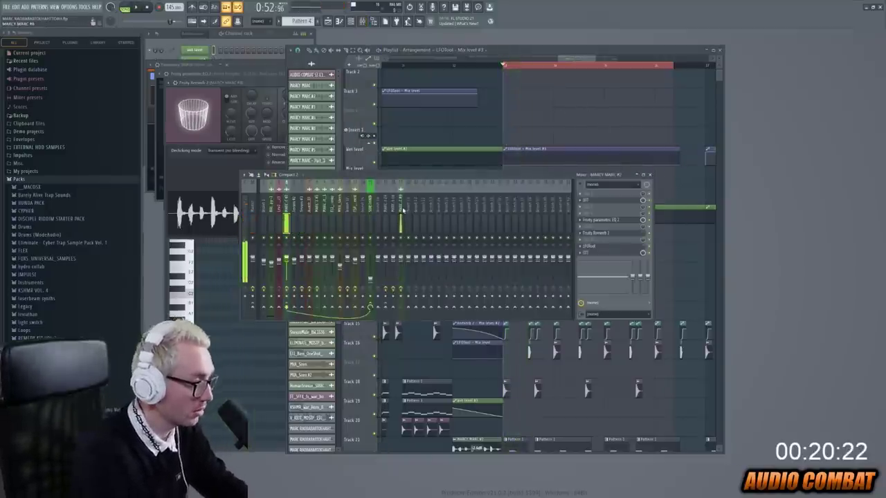
Step: Lengthen the MARCY MARC #8 vocal on Track 8 and place a copy of it over the drop's next phrase
left_click(682, 188)
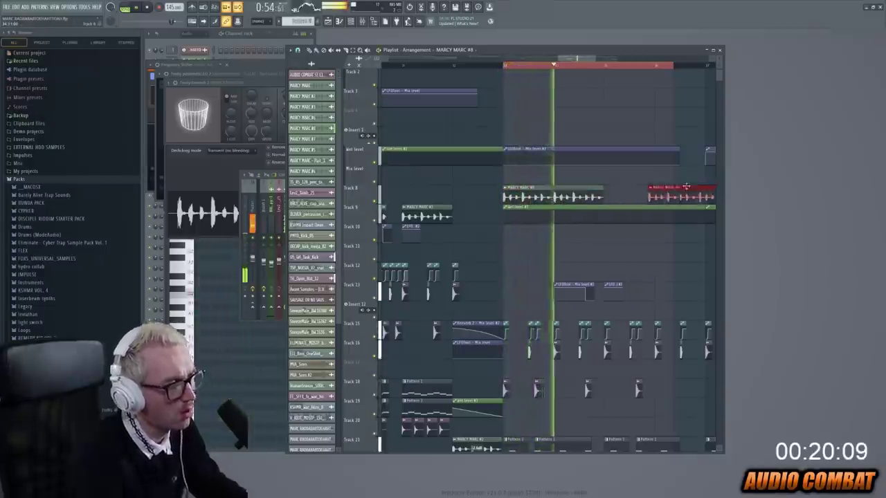
left_click_drag(685, 187, 641, 187)
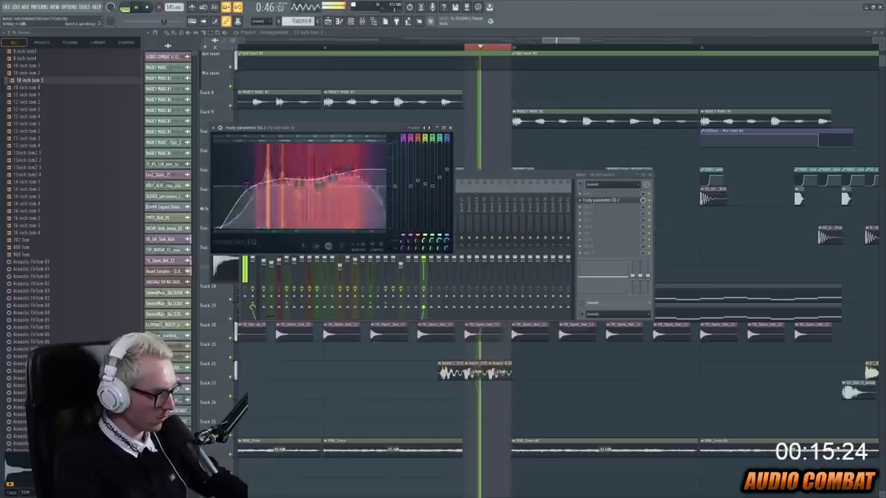
Step: Raise a low-mid band in the 10 inch tom 3 channel's Fruity parametric EQ 2 during looped playback
left_click_drag(294, 182, 307, 174)
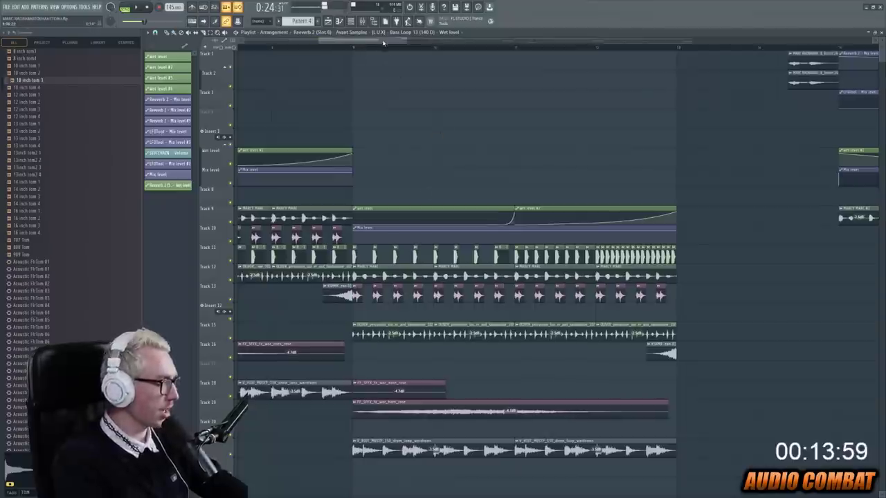
Step: Place the fx_riser_one_shot_sawsandflanger sample on Track 23 under the second build-up and lower its clip volume
left_click_drag(382, 43, 355, 42)
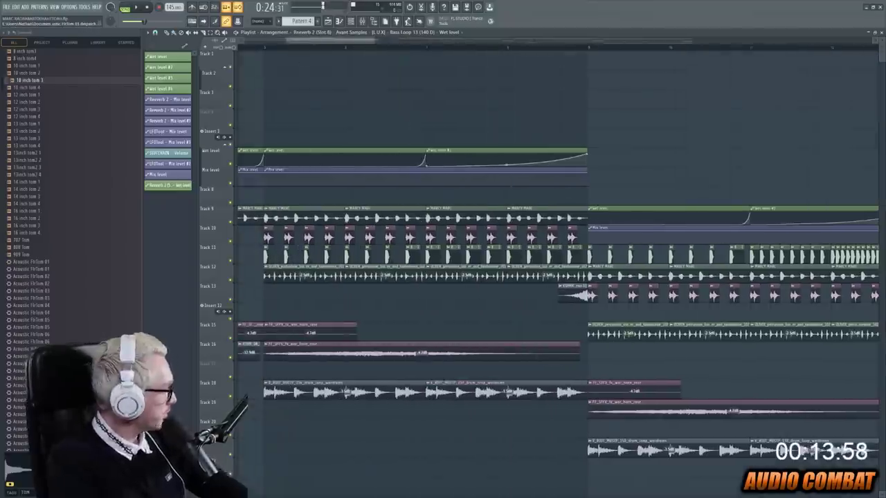
key("alt+Tab")
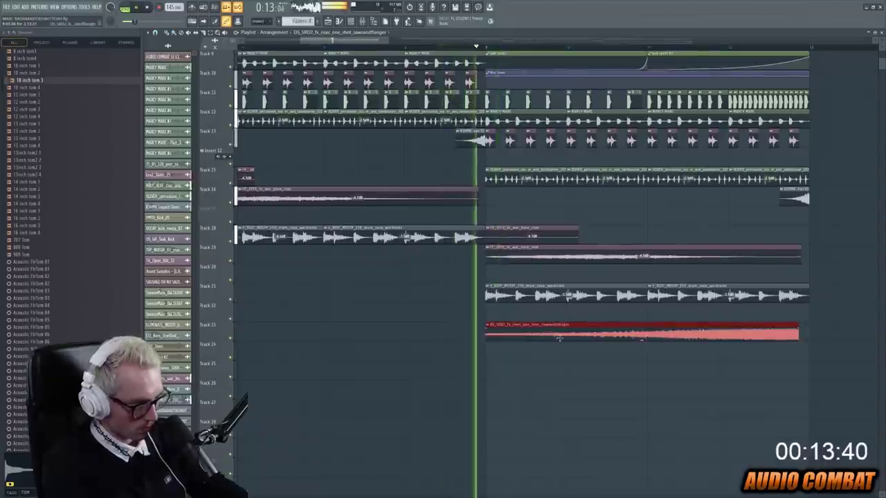
left_click(645, 339)
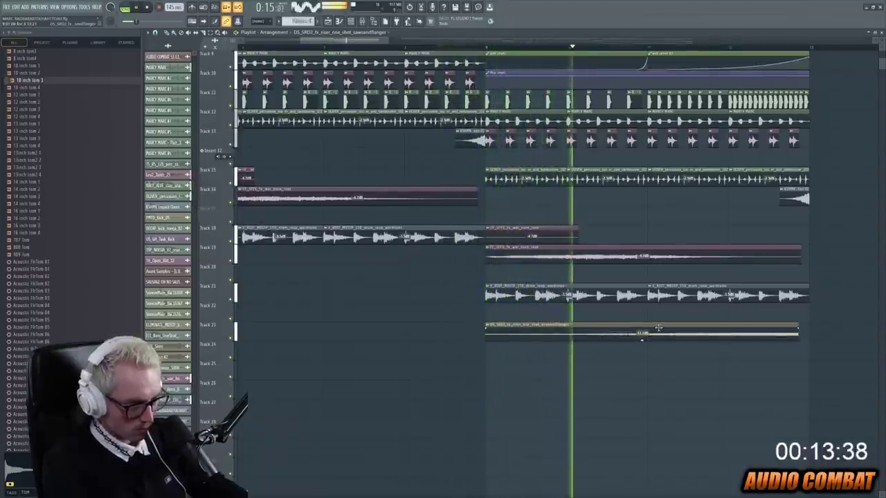
Step: Open the channel settings of the sawsandflanger riser on Track 23 and slightly adjust one of its controls
double_click(643, 335)
left_click_drag(297, 130, 298, 130)
key("Escape")
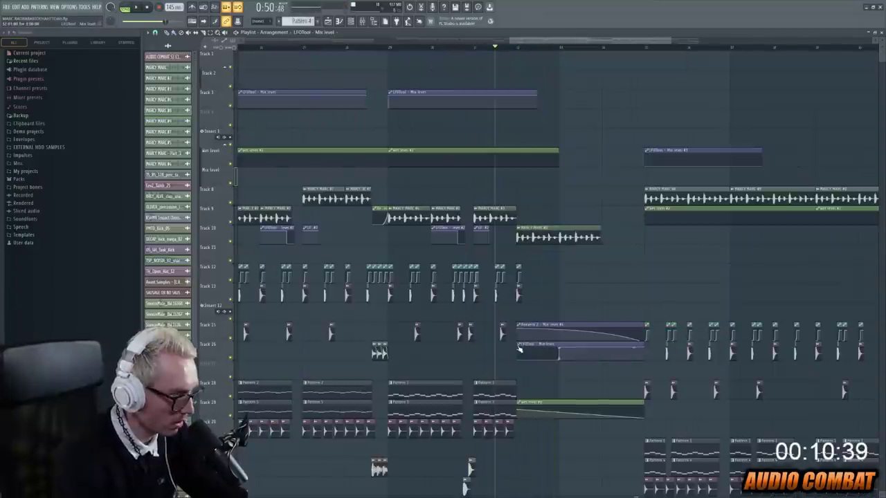
Step: Give the LFOTool Mix level clip on Track 16 its own rising curve, and extend the MARCY MARC vocal on Track 10 to the transition's end
right_click(521, 346)
left_click(545, 401)
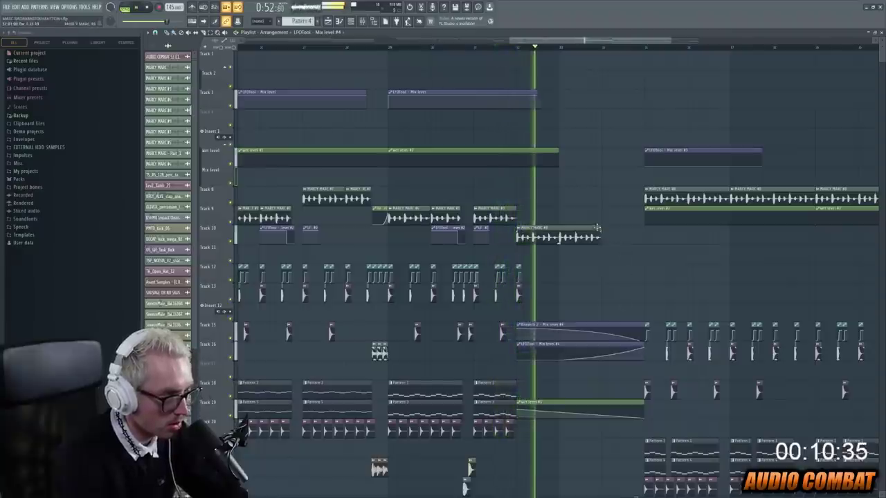
left_click_drag(596, 228, 643, 232)
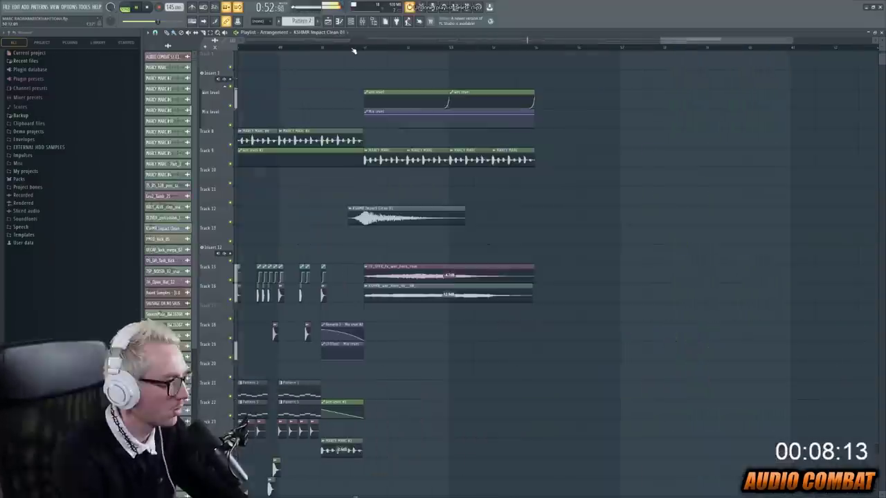
Step: Extend the last MARCY MARC vocal on Track 9 past the end of the outro, and play back the first drop
key("space")
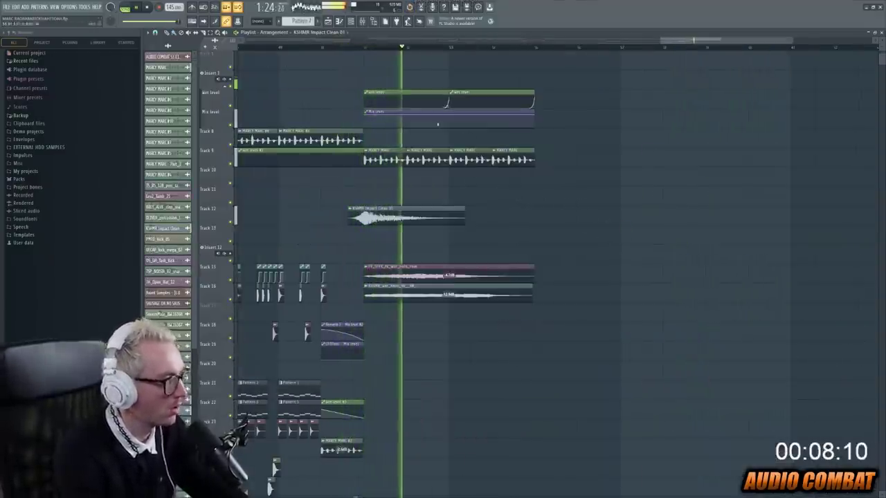
left_click_drag(531, 152, 576, 152)
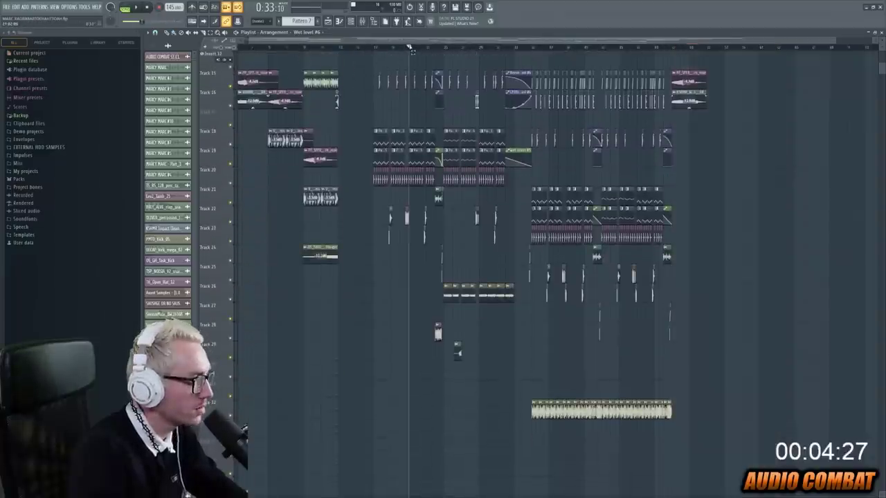
key("space")
scroll(344, 310, "up", 5)
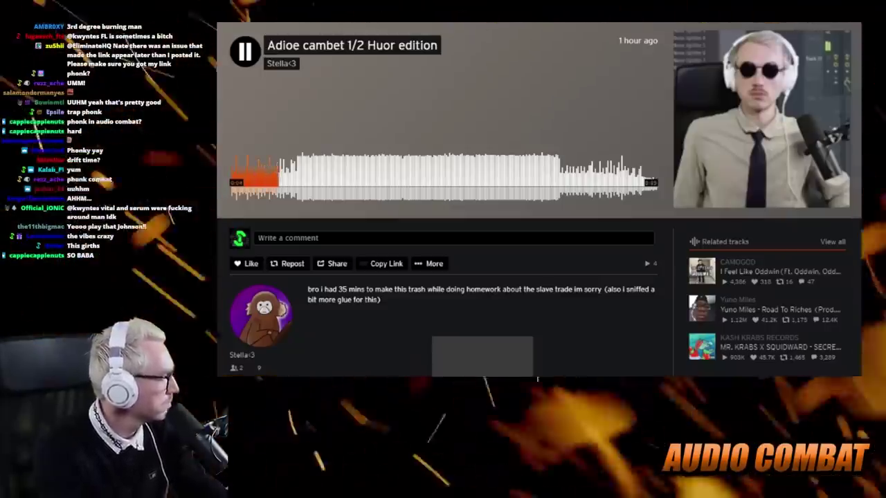
Step: Switch to SoundCloud and pause the track Adioe cambet 1/2 Huor edition
key("space")
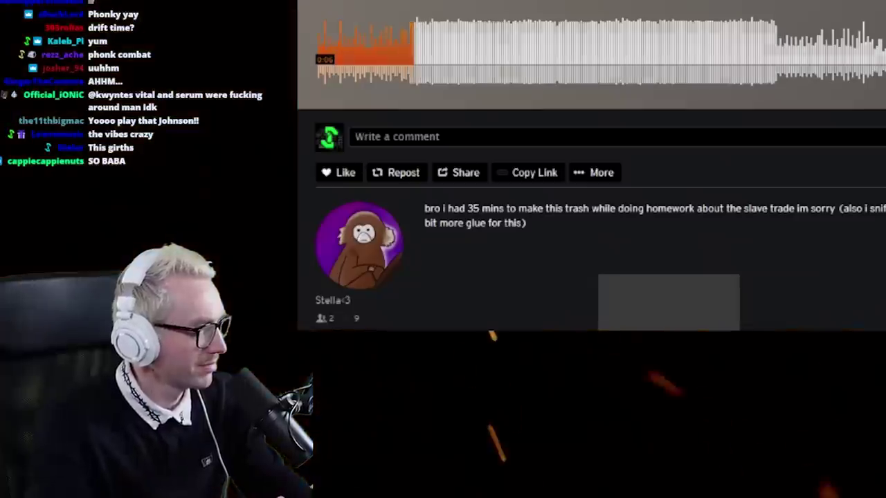